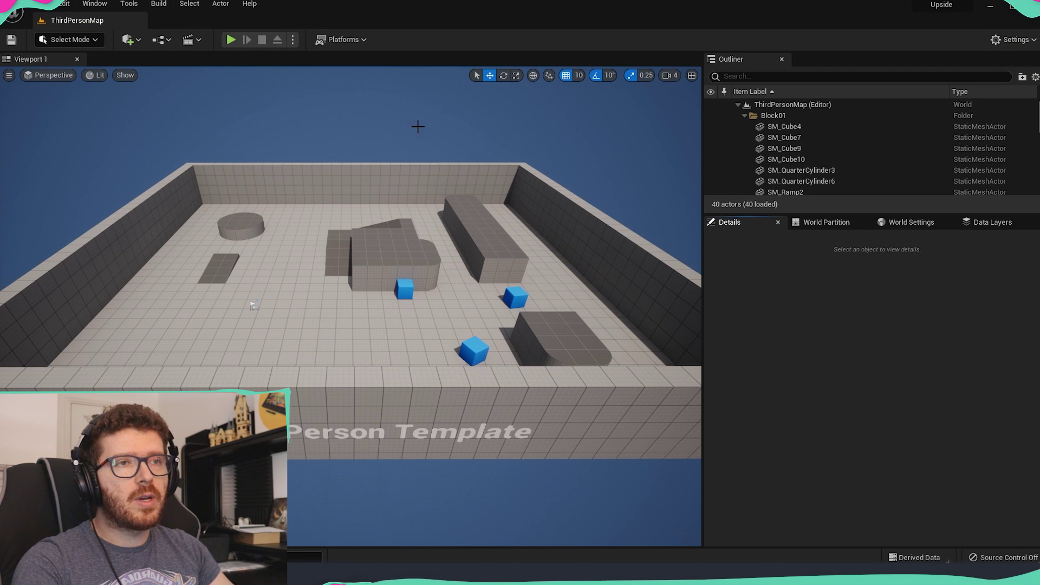
# - Pan and orbit the viewport for a closer, diagonal view of the ThirdPersonMap arena
pyautogui.moveTo(523, 313); pyautogui.dragTo(401, 442, button='middle')
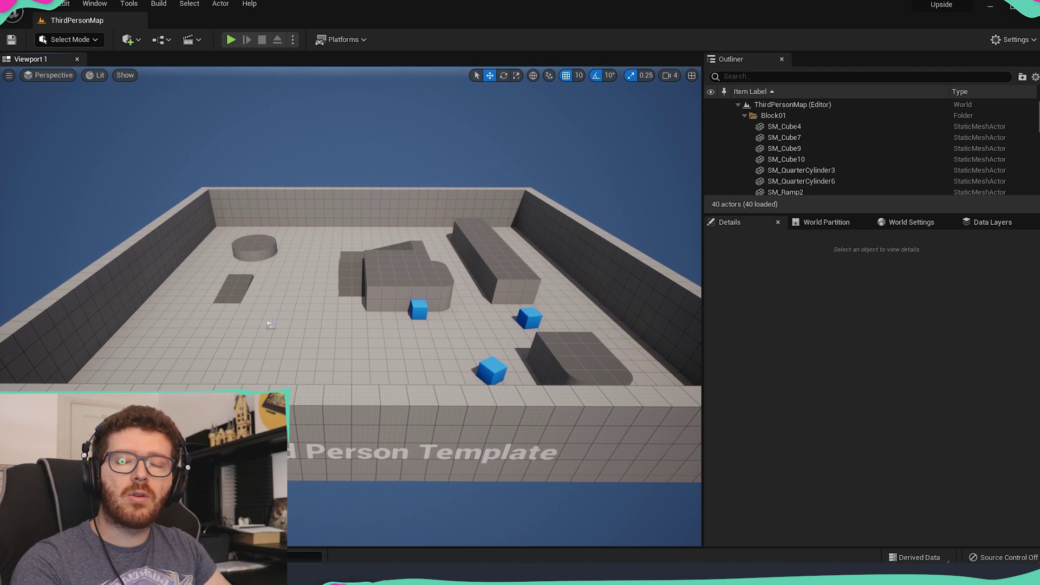
pyautogui.moveTo(449, 391)
pyautogui.mouseDown(button='middle')
pyautogui.moveTo(437, 390)
pyautogui.moveTo(448, 391)
pyautogui.mouseUp(button='middle')
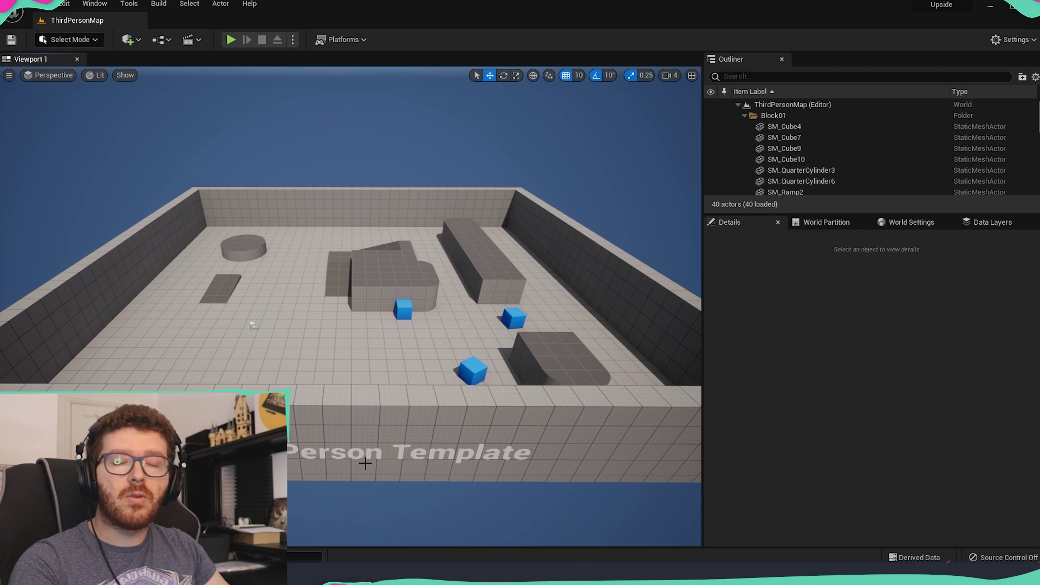
pyautogui.moveTo(366, 464); pyautogui.dragTo(422, 414, button='middle')
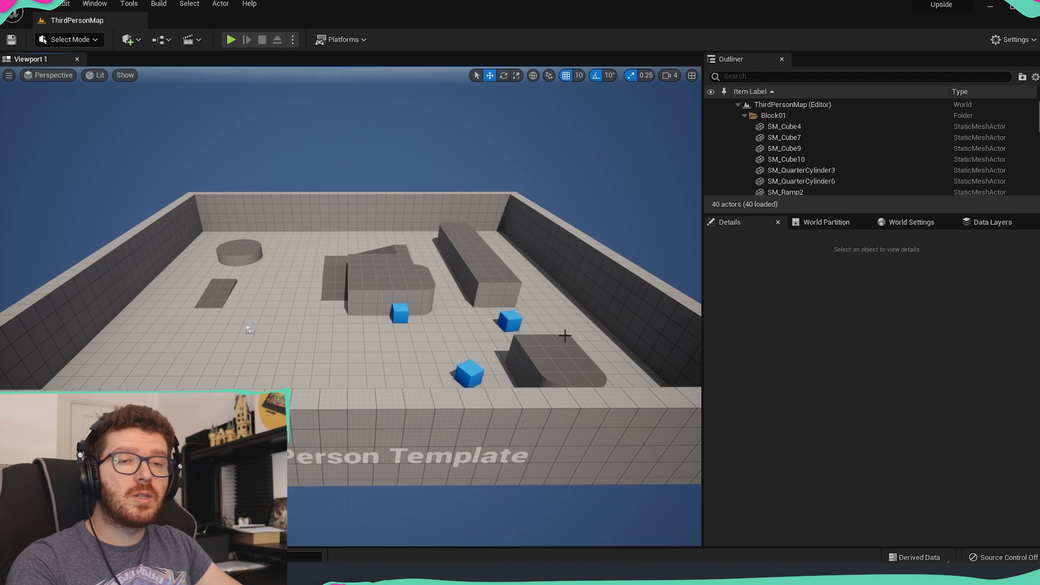
pyautogui.moveTo(487, 356); pyautogui.dragTo(433, 331, button='right')
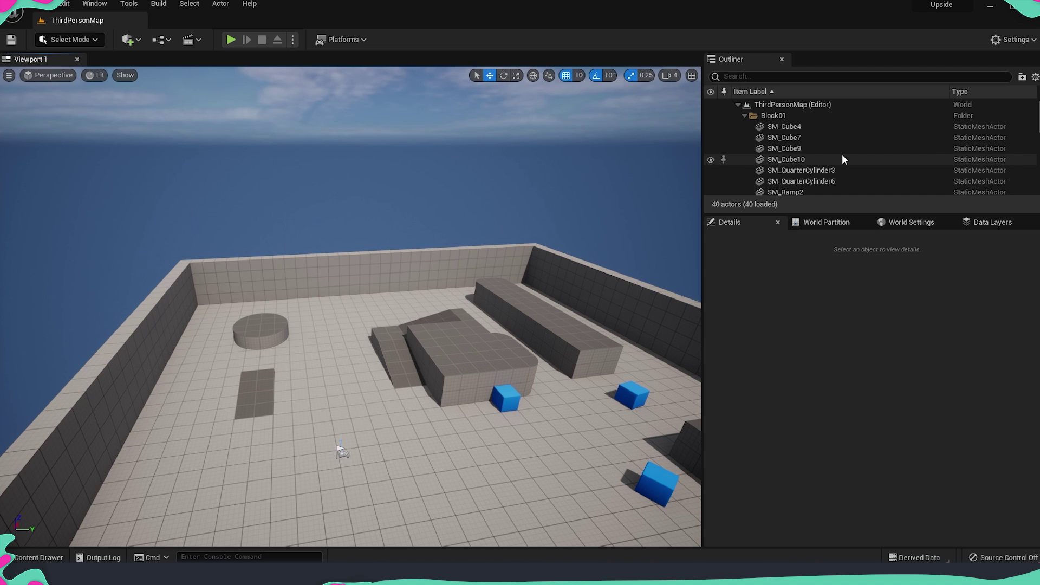
# - Select SM_Cube7, SM_Cube4, SM_Cube11 and SM_QuarterCylinder4 to view their Details
pyautogui.click(828, 136)
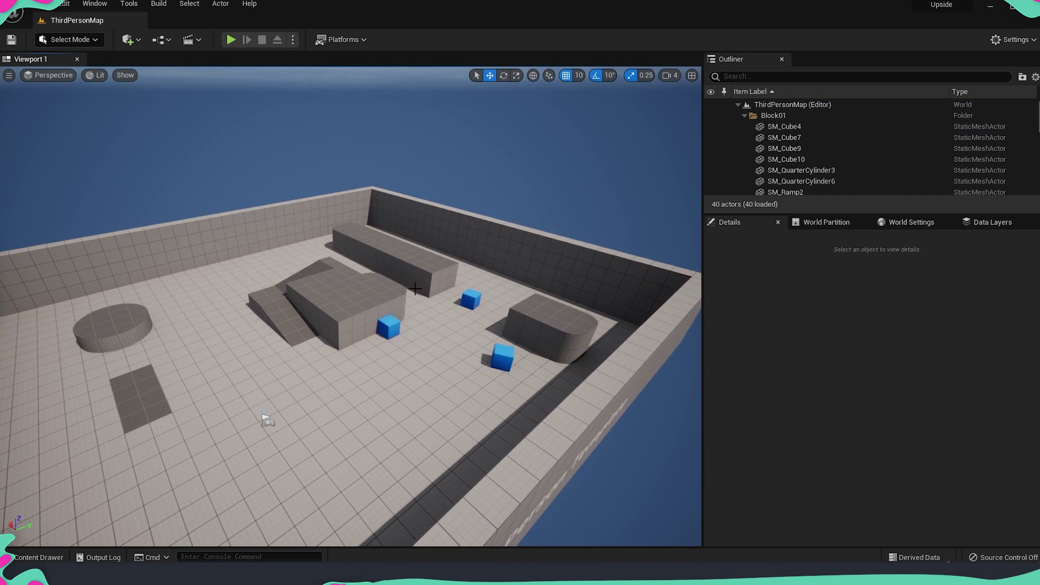
pyautogui.click(379, 301)
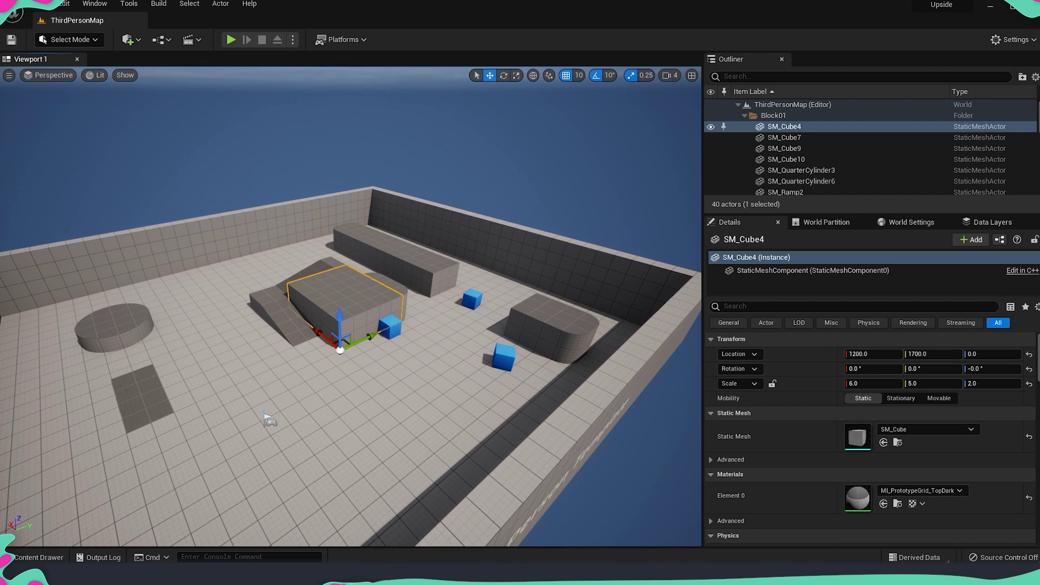
pyautogui.scroll(3, 475, 344)
pyautogui.moveTo(457, 345); pyautogui.dragTo(531, 356, button='middle')
pyautogui.click(534, 358)
pyautogui.click(614, 387)
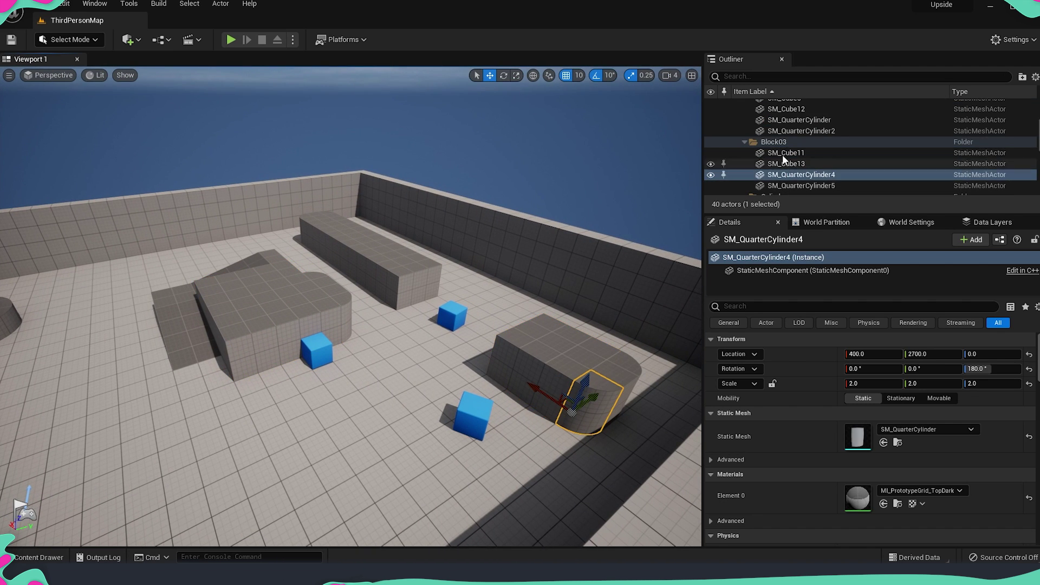
pyautogui.scroll(-5, 499, 287)
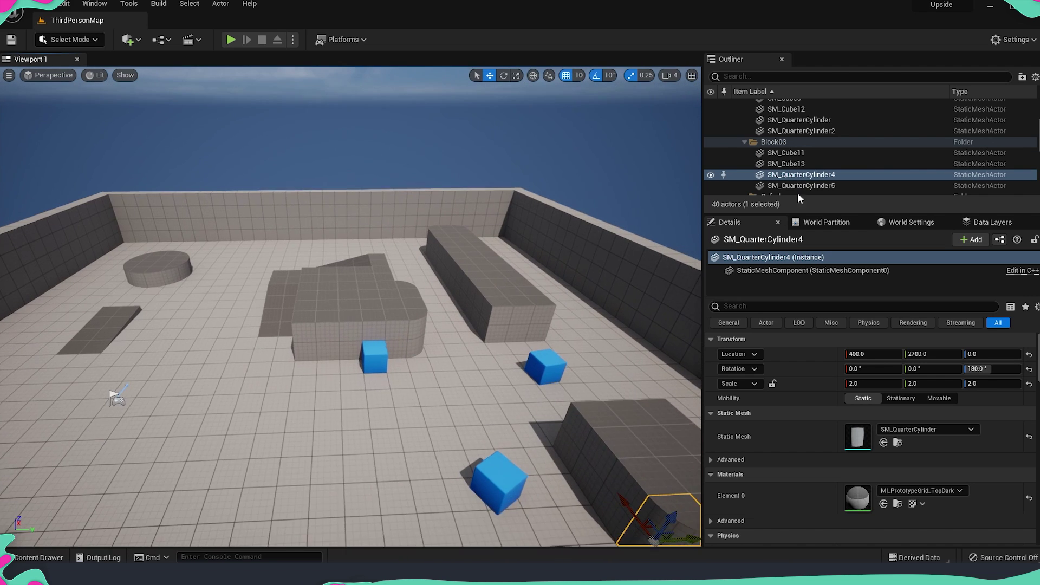
pyautogui.scroll(5, 867, 147)
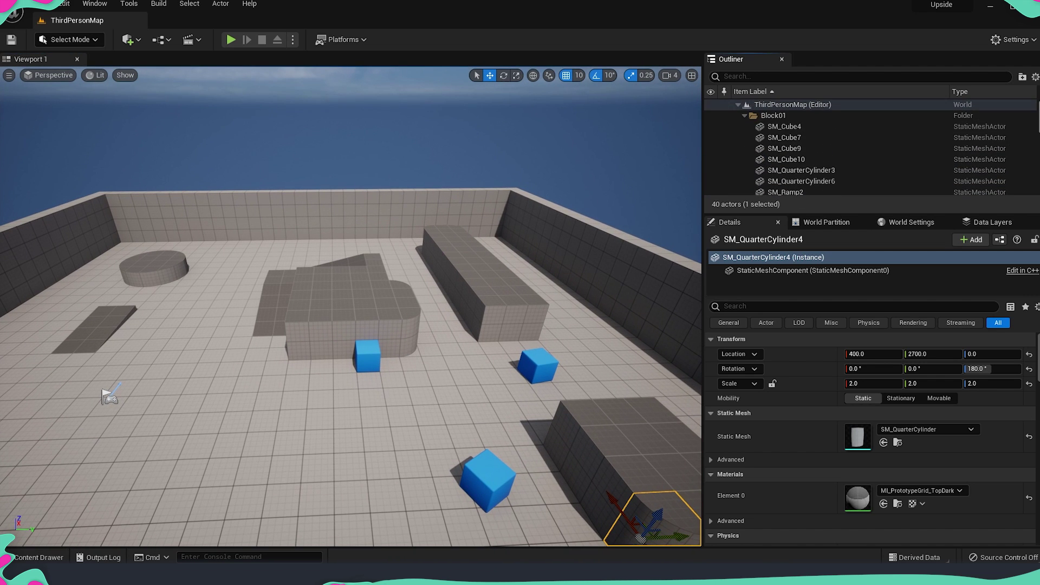
# - Pick SM_Cube7, SM_Cube10 and SM_QuarterCylinder3 in the Outliner, then clear the selection
pyautogui.click(857, 139)
pyautogui.scroll(-3, 860, 152)
pyautogui.scroll(2, 860, 152)
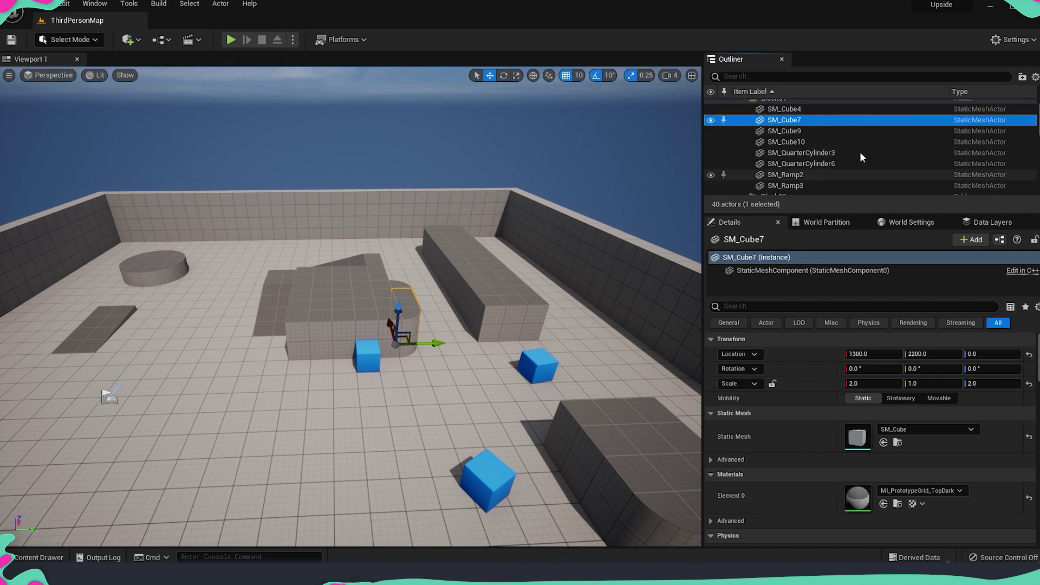
pyautogui.click(820, 141)
pyautogui.click(822, 153)
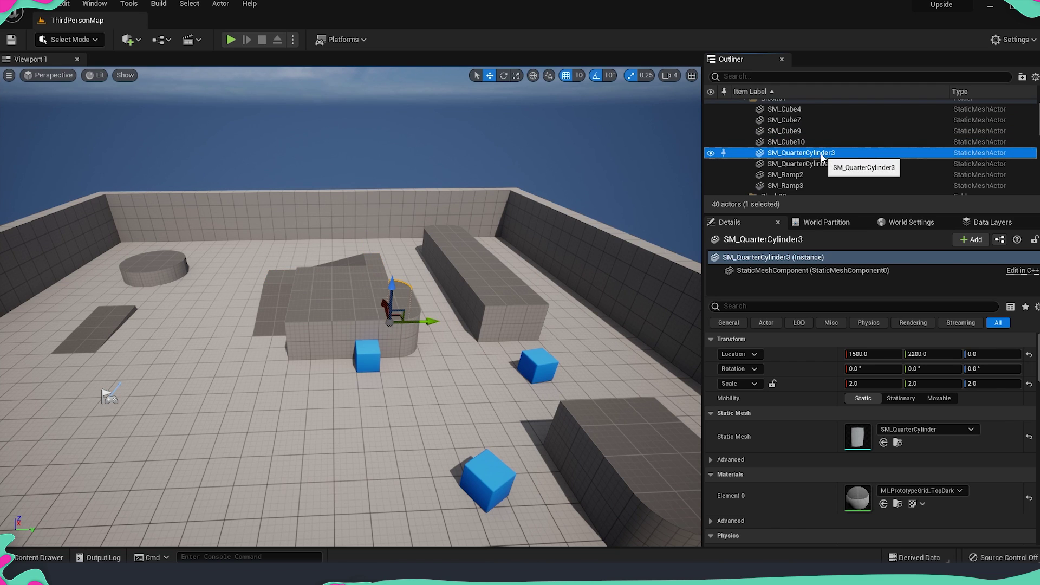
pyautogui.scroll(2, 821, 154)
pyautogui.click(766, 119)
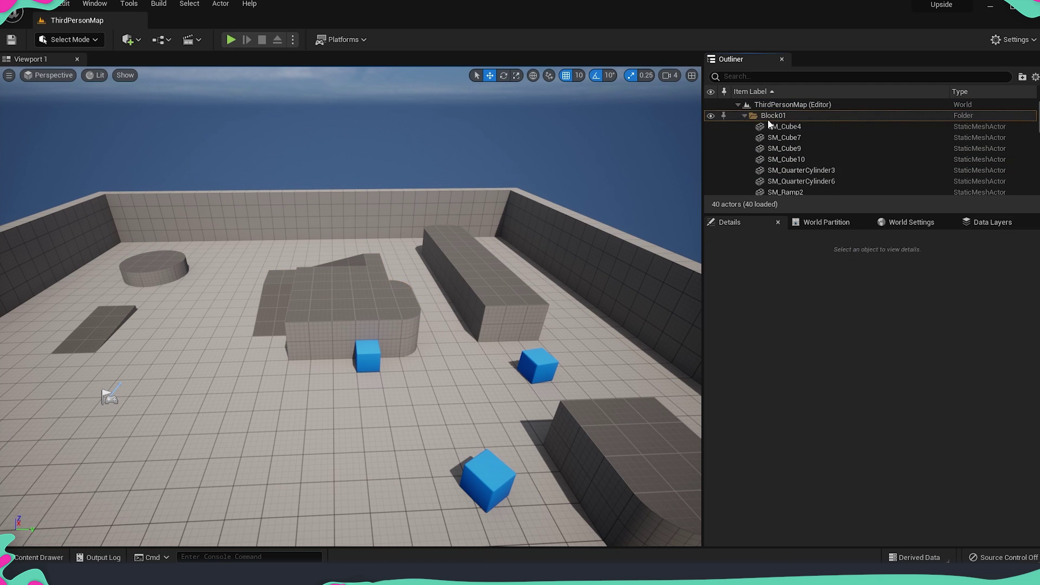
# - Collapse the Block01, Block02, Block03 and Cylinder folders and check the ThirdPersonMap row's options
pyautogui.click(746, 116)
pyautogui.click(745, 126)
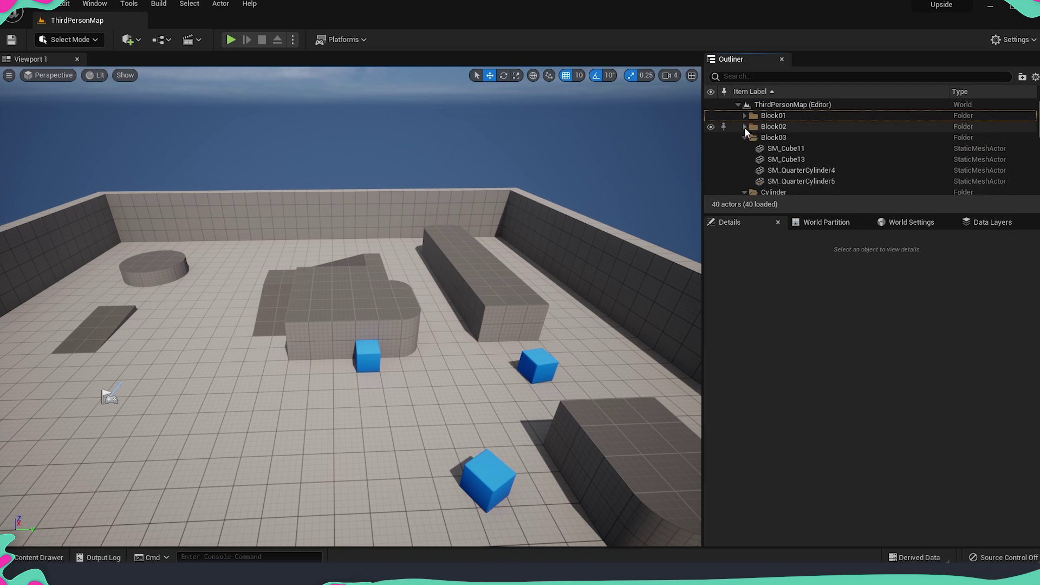
pyautogui.click(745, 137)
pyautogui.click(745, 148)
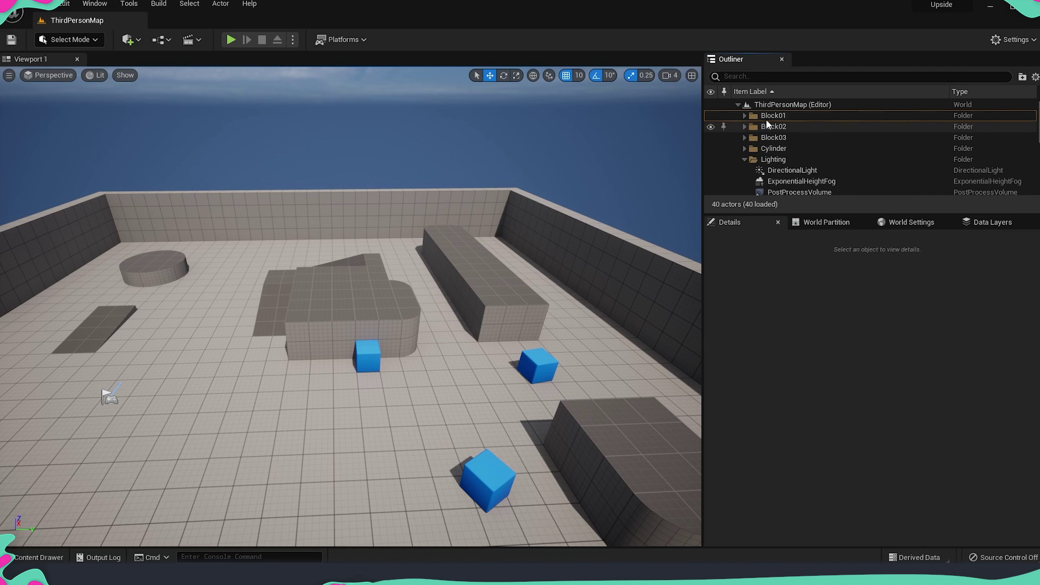
pyautogui.rightClick(781, 106)
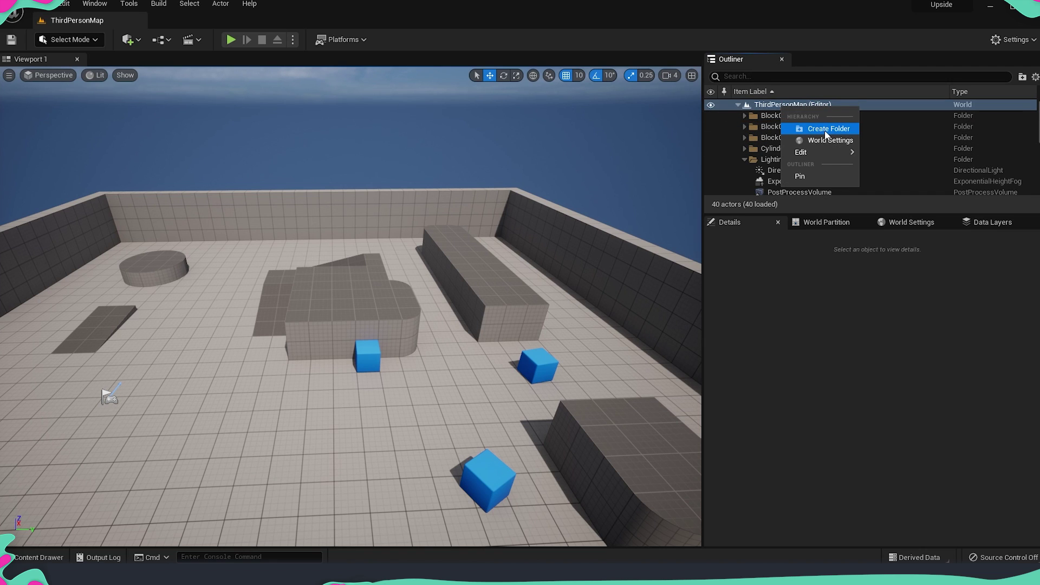
pyautogui.click(768, 117)
# - Hide and re-show the Block01, Block02 and Block03 blocks, leaving all visible
pyautogui.click(711, 116)
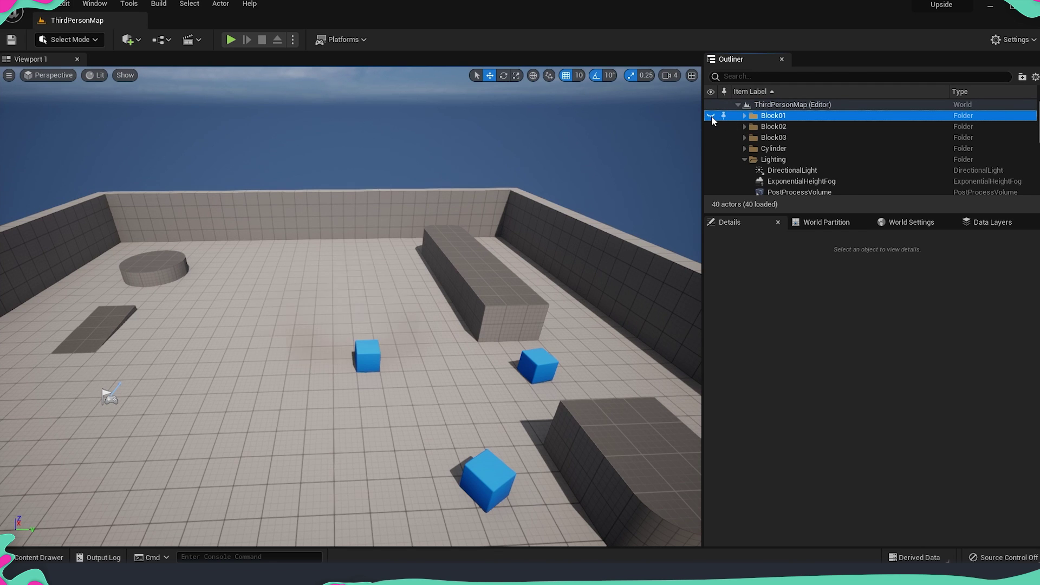
pyautogui.click(711, 115)
pyautogui.click(711, 116)
pyautogui.click(711, 116)
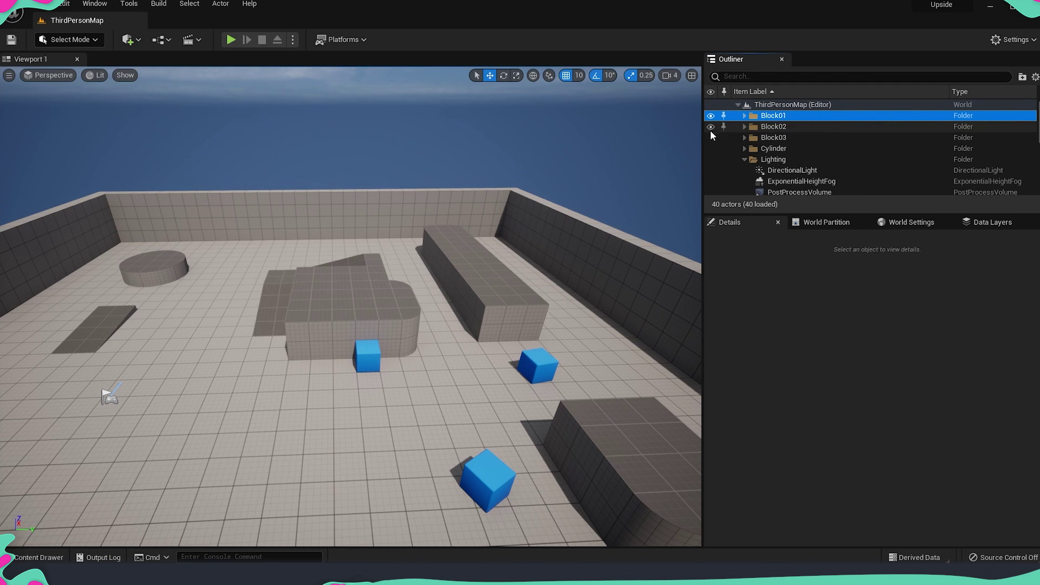
pyautogui.click(711, 128)
pyautogui.click(711, 128)
pyautogui.click(711, 138)
pyautogui.click(711, 139)
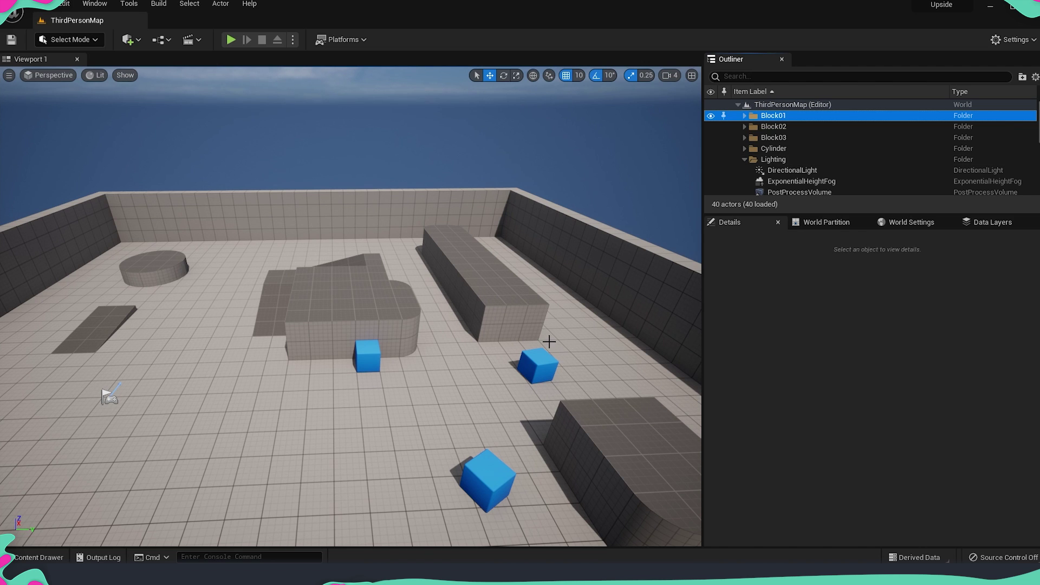
# - Select the central SM_Cube4 block and scroll through its transform details
pyautogui.click(352, 304)
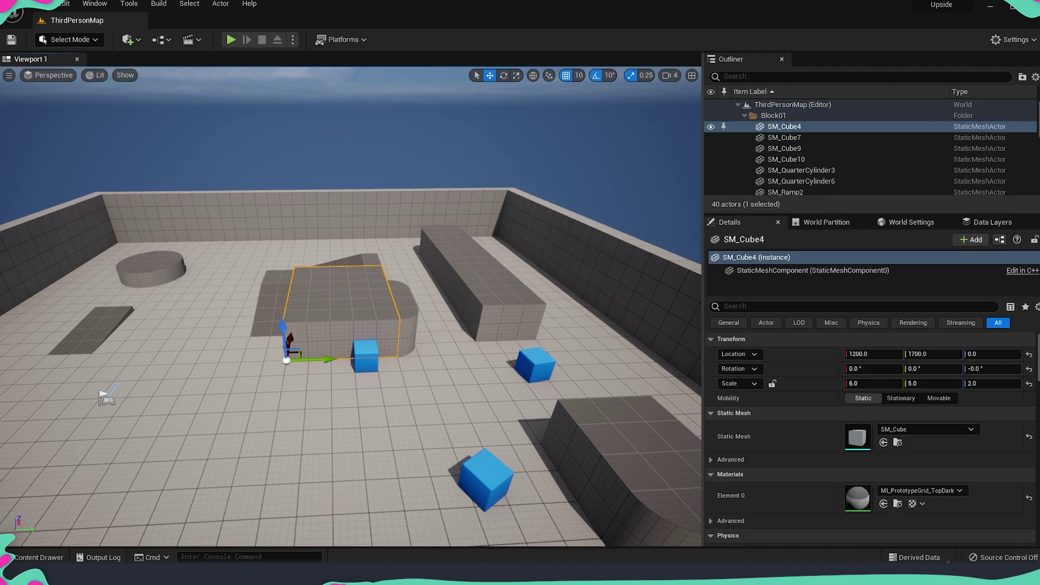
pyautogui.moveTo(352, 303); pyautogui.dragTo(326, 298, button='middle')
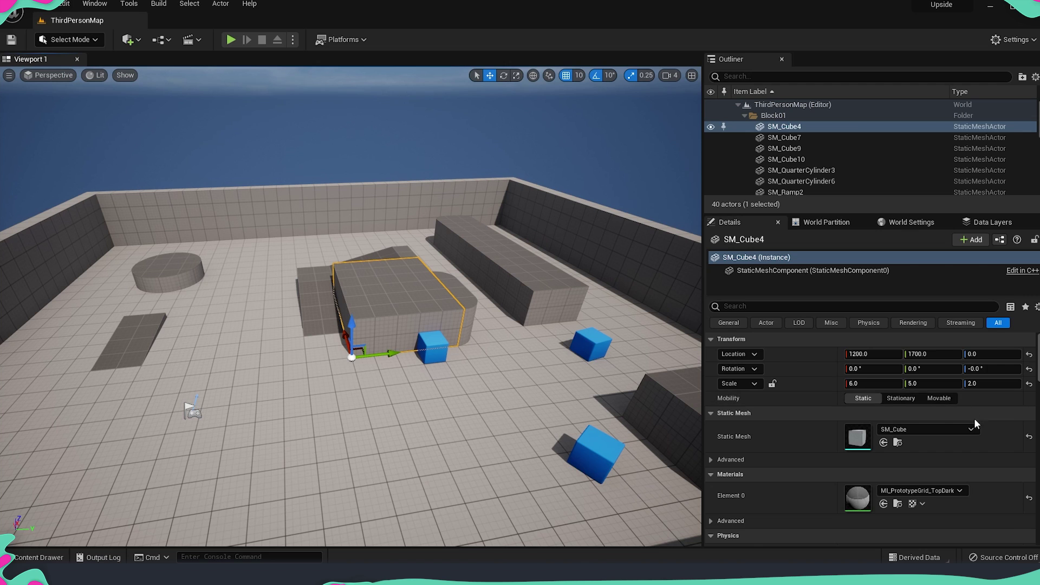
pyautogui.scroll(-2, 975, 418)
pyautogui.scroll(-2, 971, 450)
pyautogui.scroll(4, 971, 450)
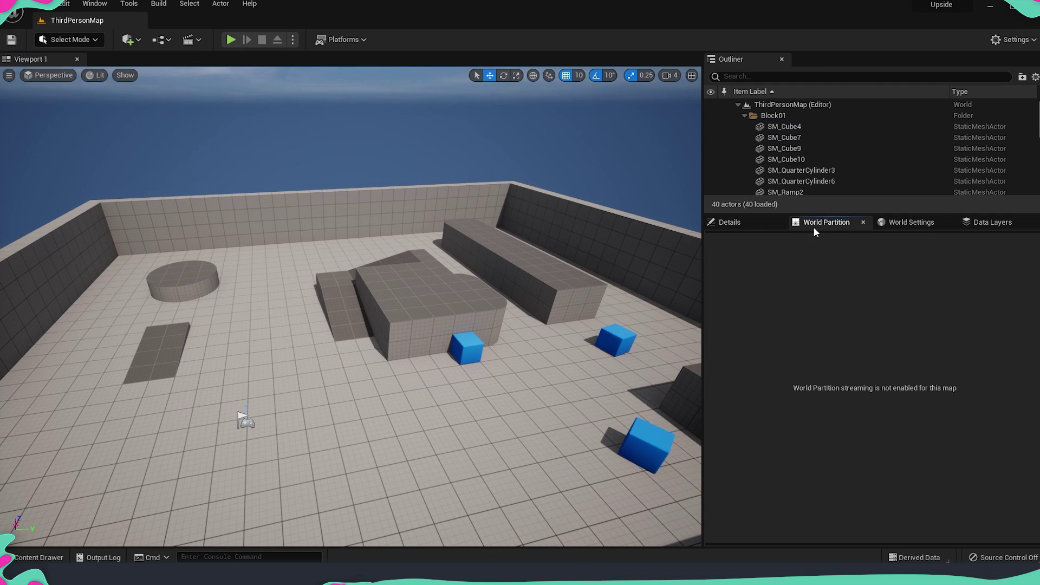
# - Check World Settings (GameMode Override, Kill Z) and the Data Layers list, then shift the view
pyautogui.click(918, 225)
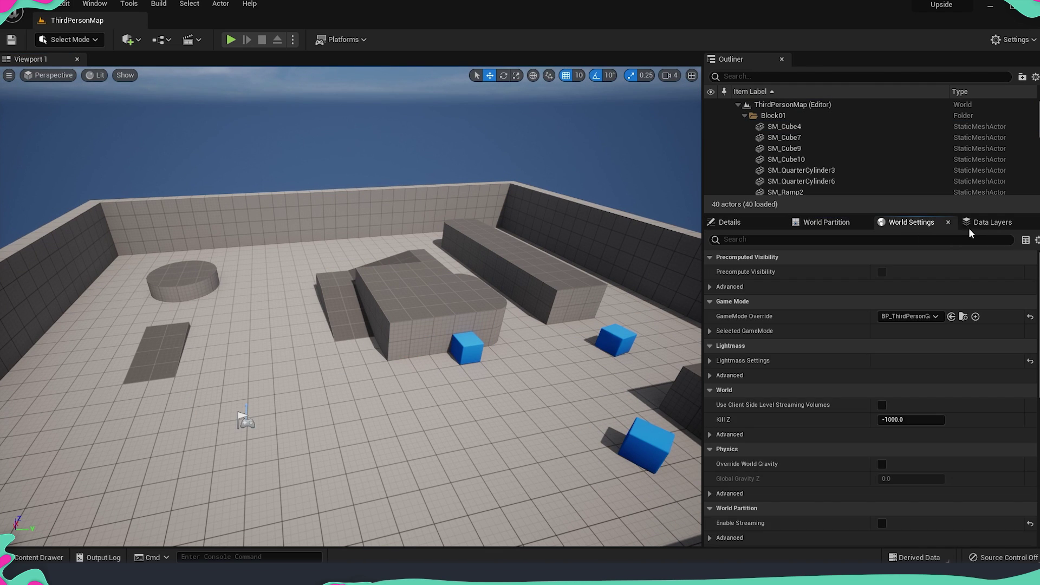
pyautogui.click(993, 225)
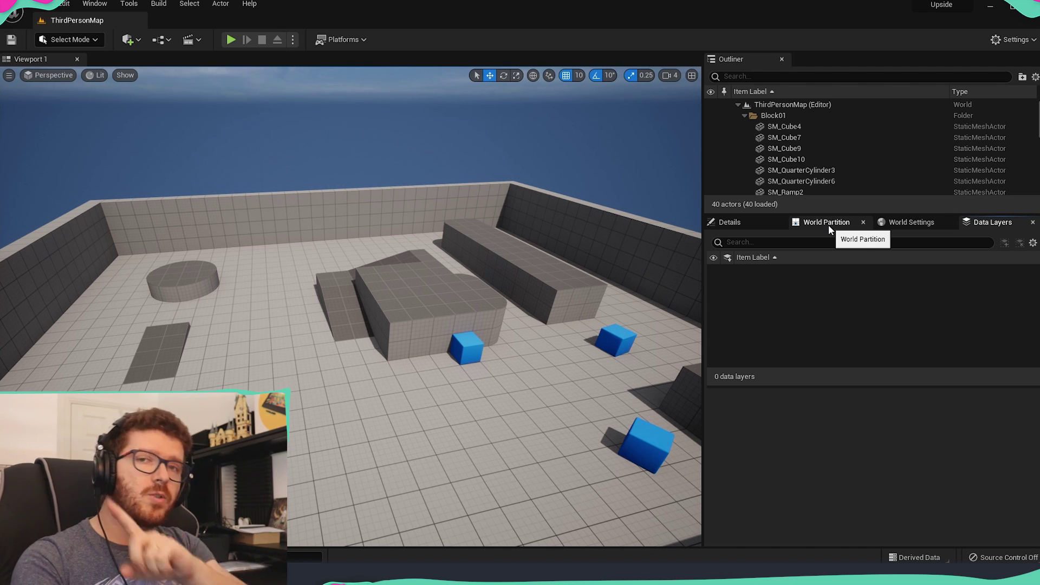
pyautogui.click(919, 225)
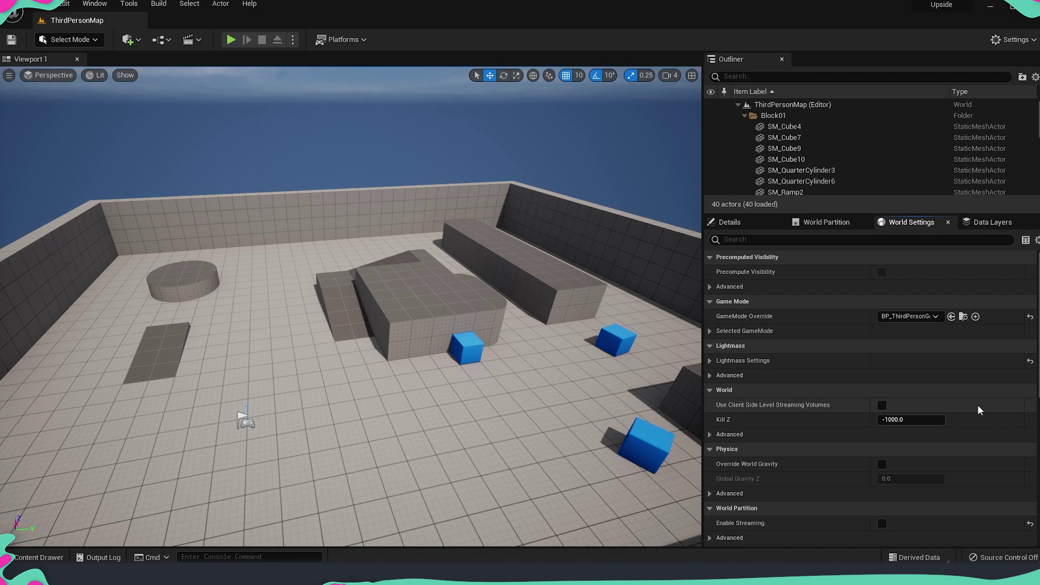
pyautogui.moveTo(576, 325); pyautogui.dragTo(539, 296)
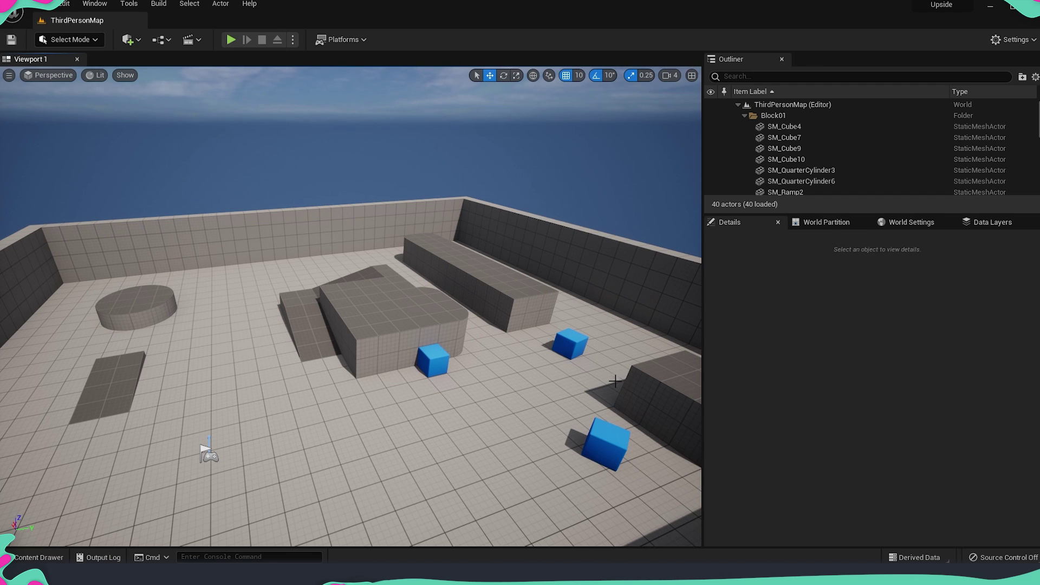
# - Look around the arena, then bring up the Content Drawer on Content/Assets/Nanite with its 17 assets
pyautogui.moveTo(615, 381); pyautogui.dragTo(567, 386, button='middle')
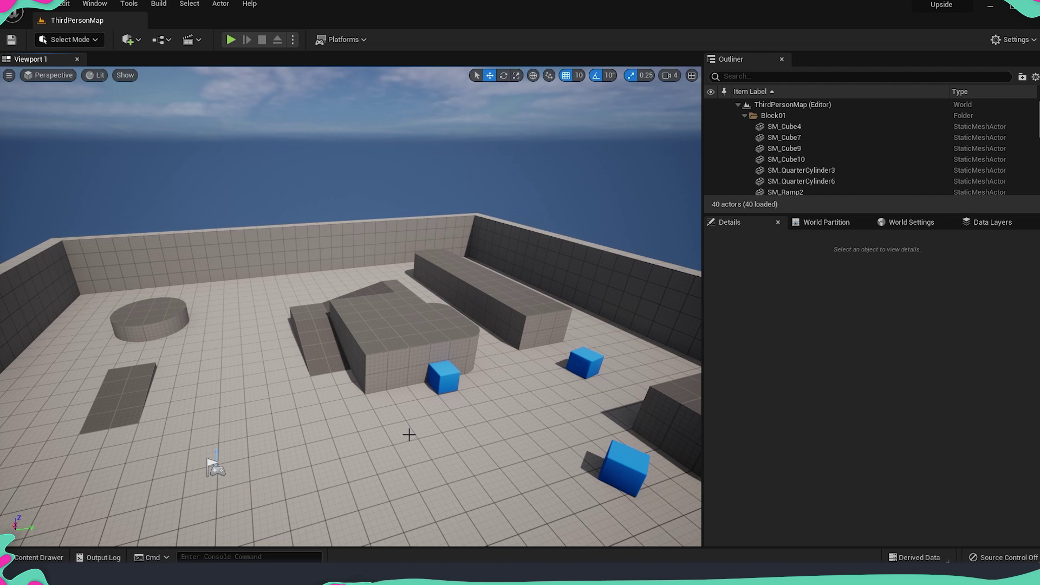
pyautogui.moveTo(409, 435); pyautogui.dragTo(441, 430, button='right')
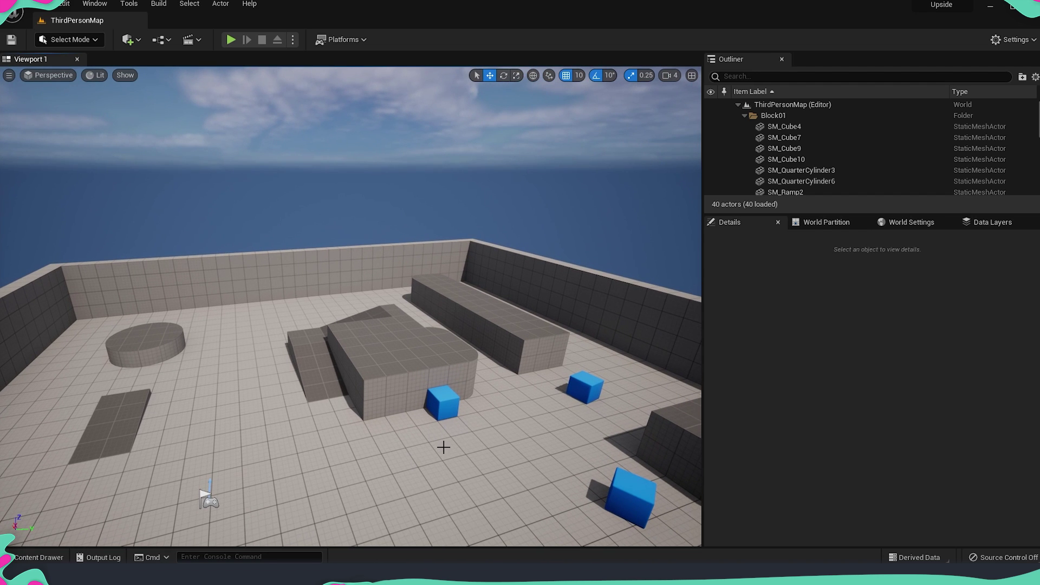
pyautogui.hotkey('ctrl', 'space')
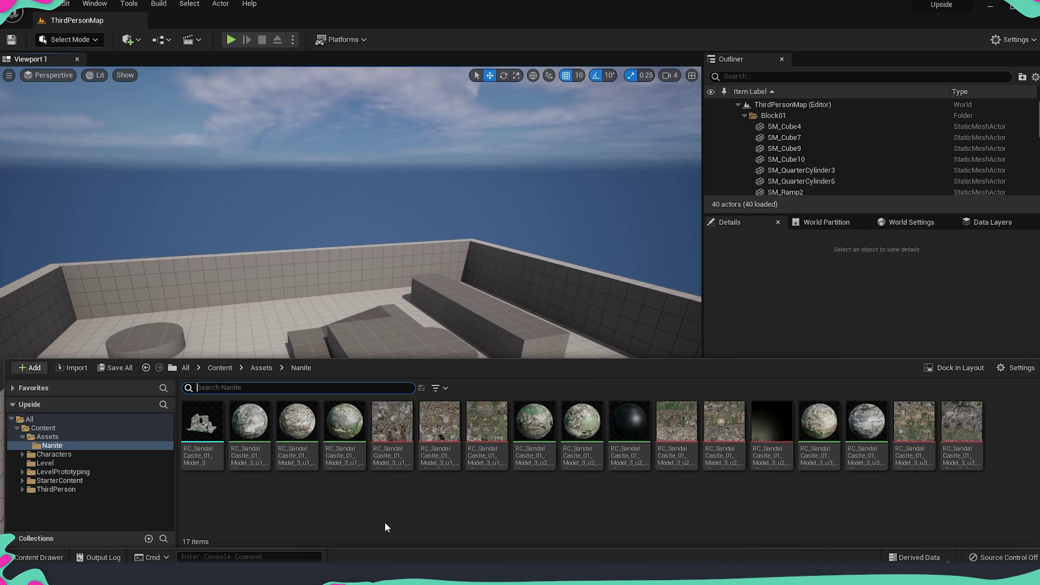
# - Open the RC_SandalCaslte_01_Model_3 castle mesh and dock its editor tab beside the level
pyautogui.click(203, 428)
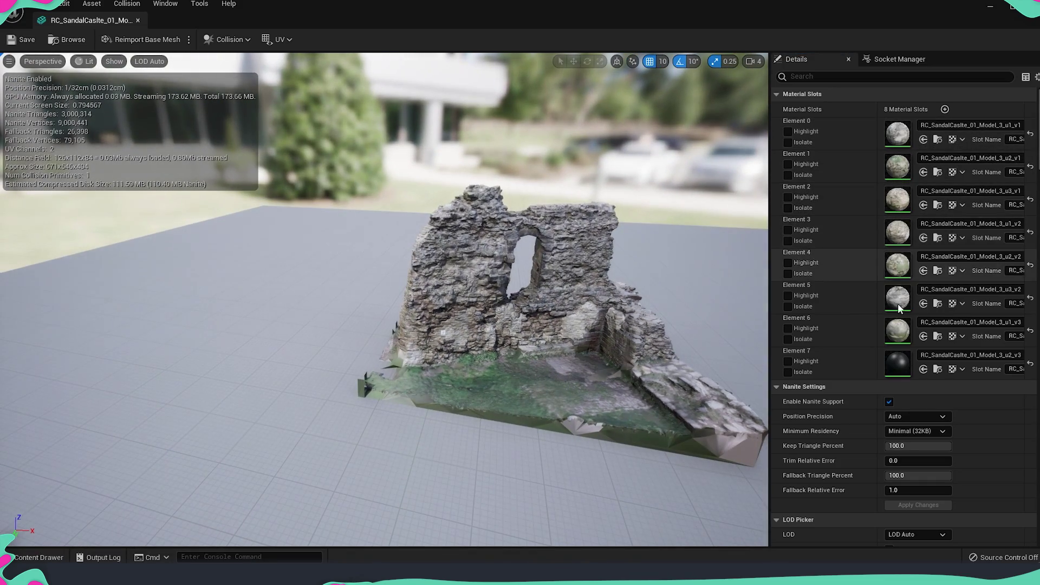
pyautogui.moveTo(638, 302); pyautogui.dragTo(683, 260)
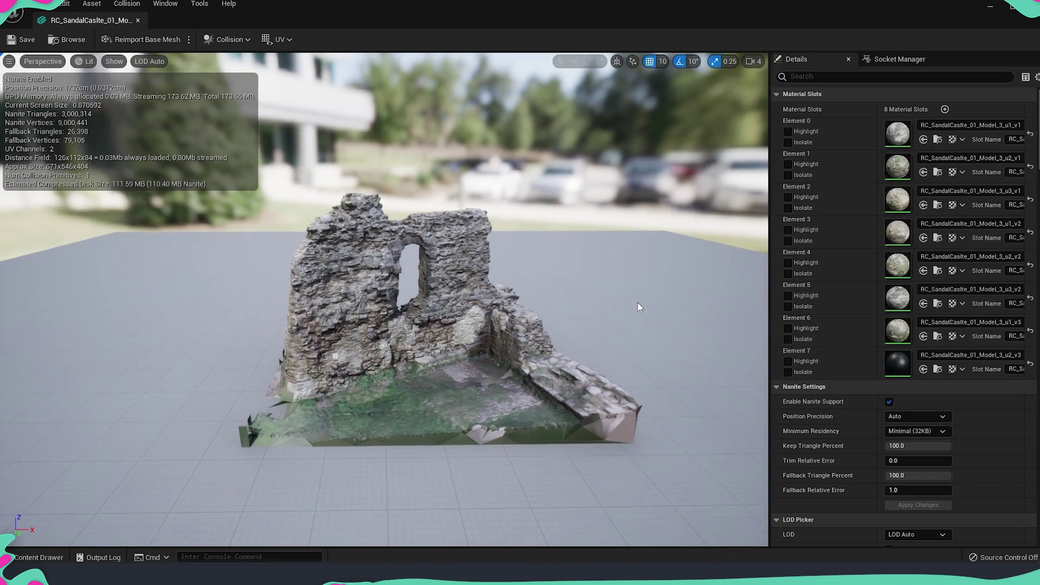
pyautogui.moveTo(106, 22); pyautogui.dragTo(184, 20)
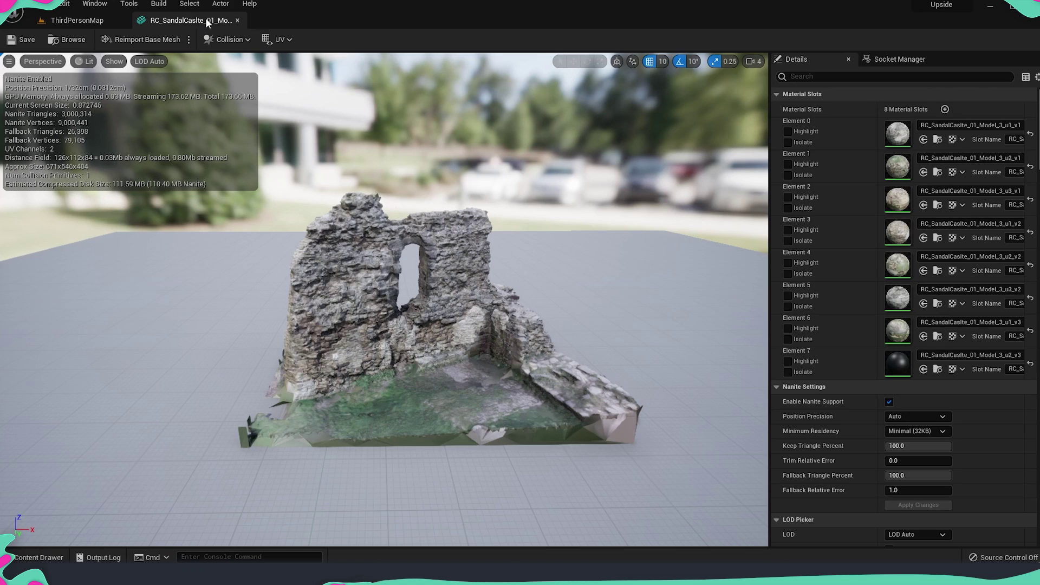
# - Select the first castle material, orbit the castle mesh closely, then close the content drawer
pyautogui.click(116, 24)
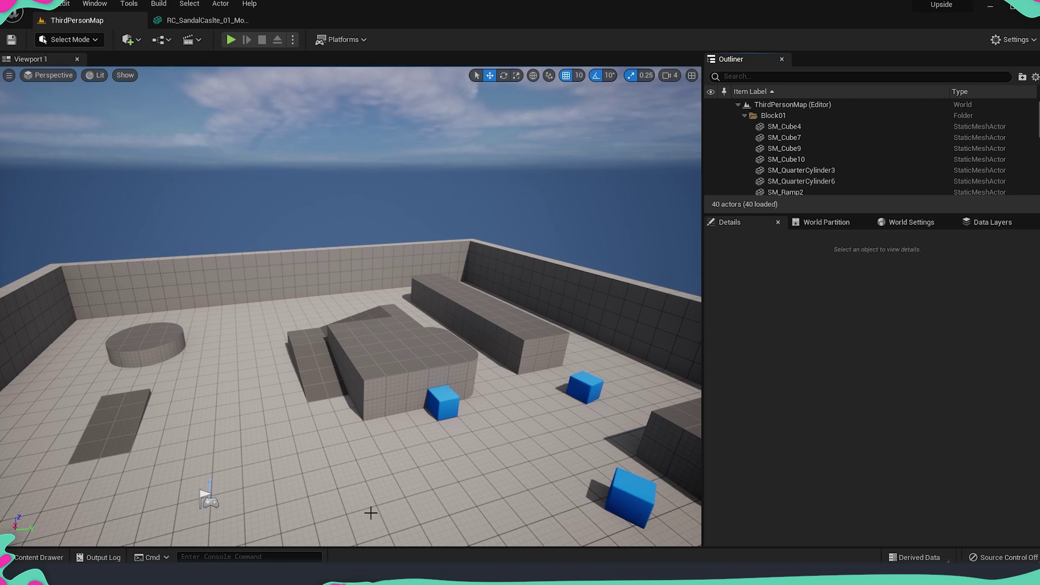
pyautogui.click(38, 557)
pyautogui.click(250, 428)
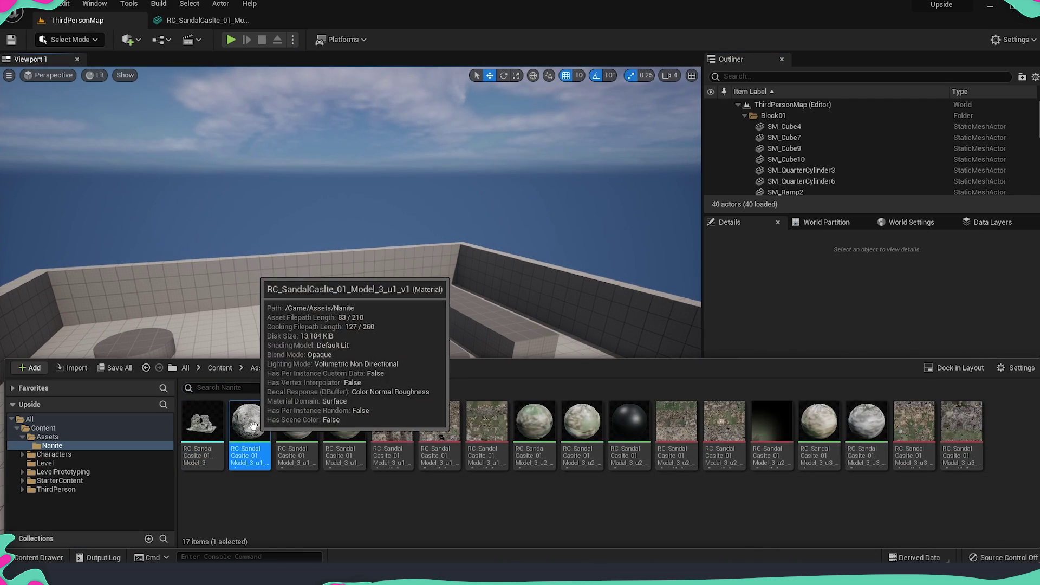
pyautogui.click(208, 22)
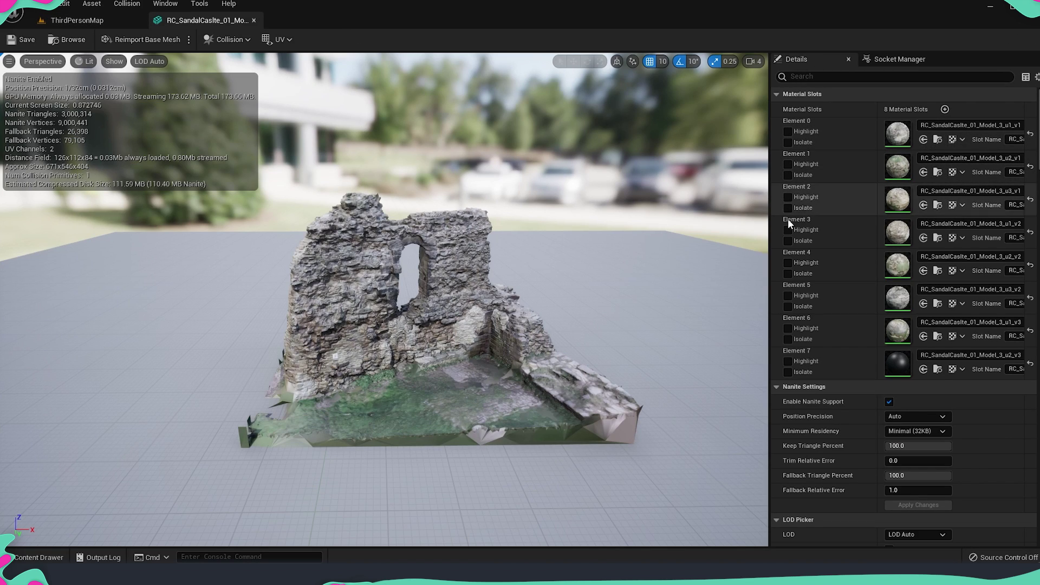
pyautogui.moveTo(645, 271); pyautogui.dragTo(560, 439)
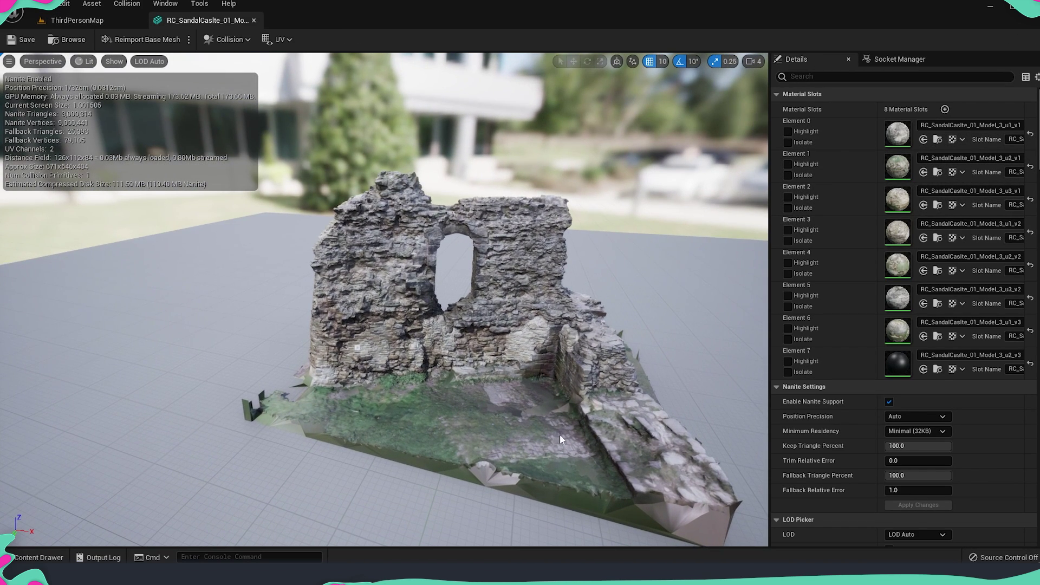
pyautogui.moveTo(504, 297); pyautogui.dragTo(516, 327)
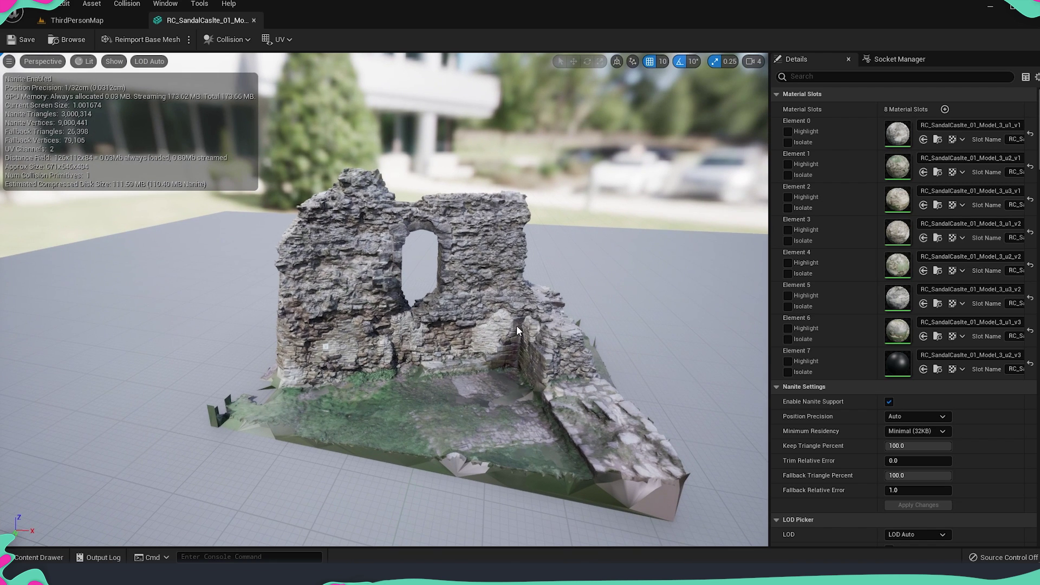
pyautogui.hotkey('ctrl', 'space')
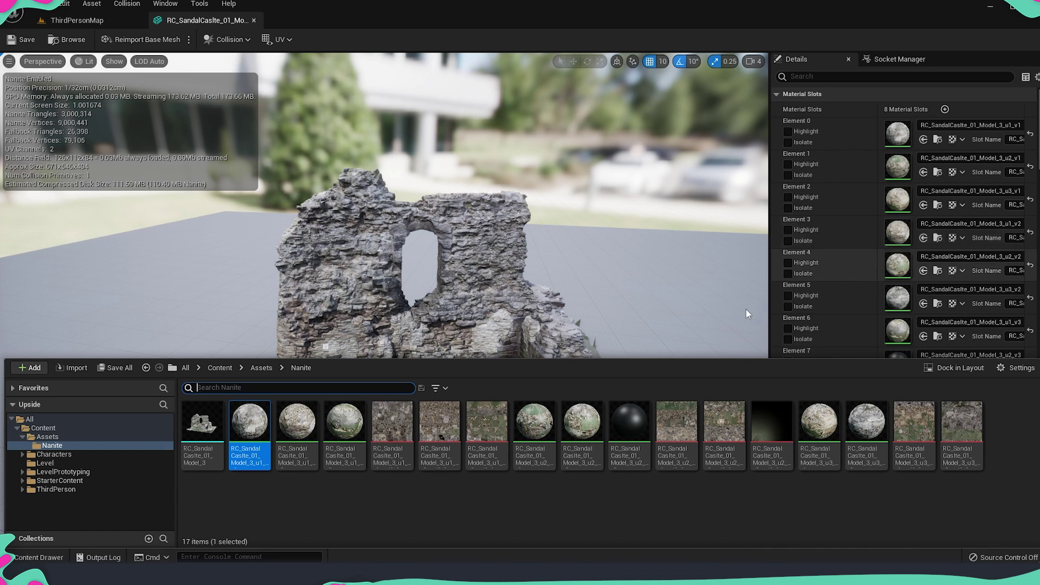
pyautogui.click(587, 285)
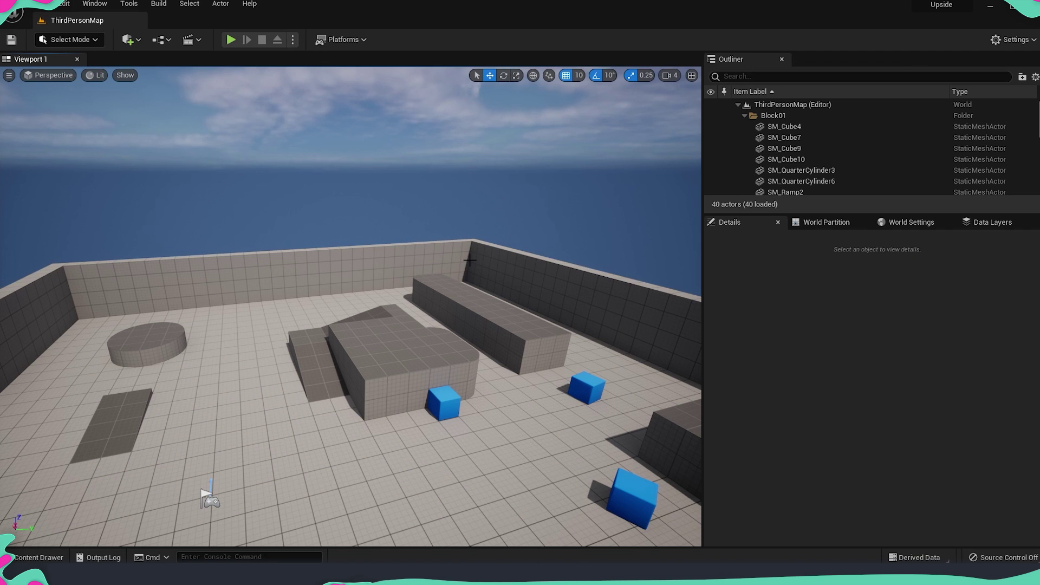
pyautogui.moveTo(466, 275); pyautogui.dragTo(468, 278, button='right')
pyautogui.hotkey('ctrl', 'space')
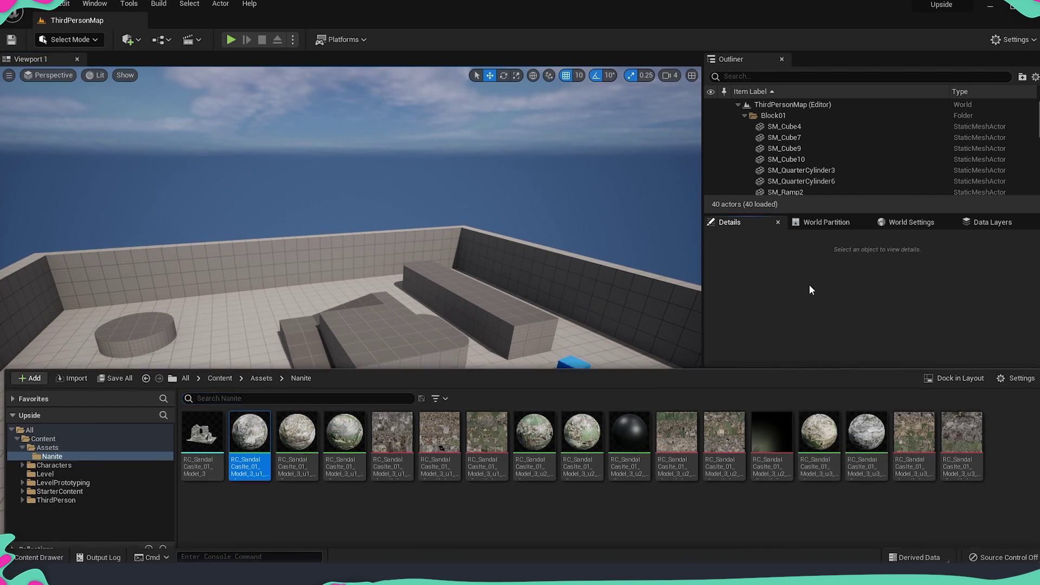
pyautogui.click(809, 284)
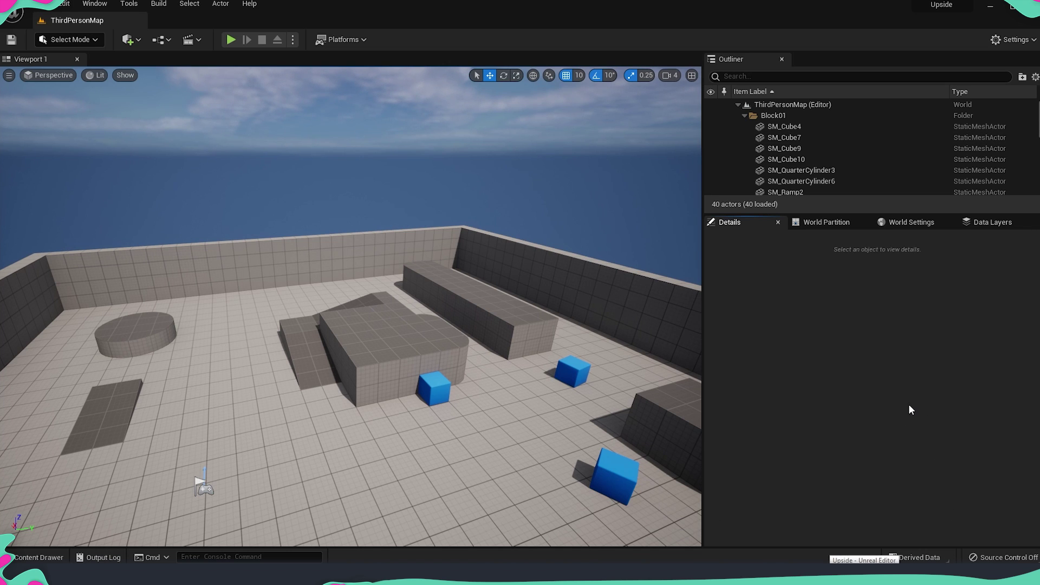
pyautogui.click(95, 4)
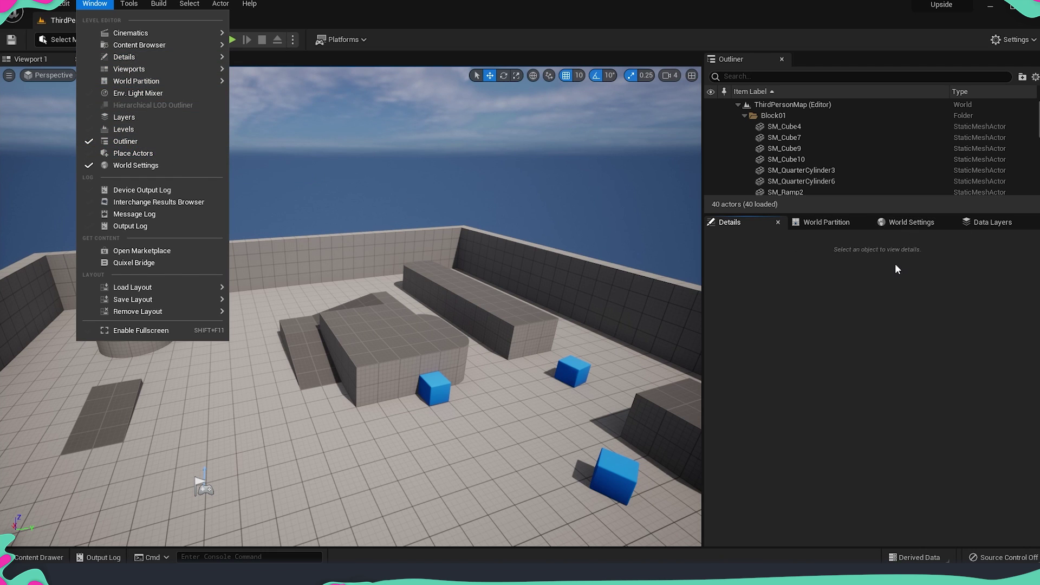
pyautogui.click(571, 292)
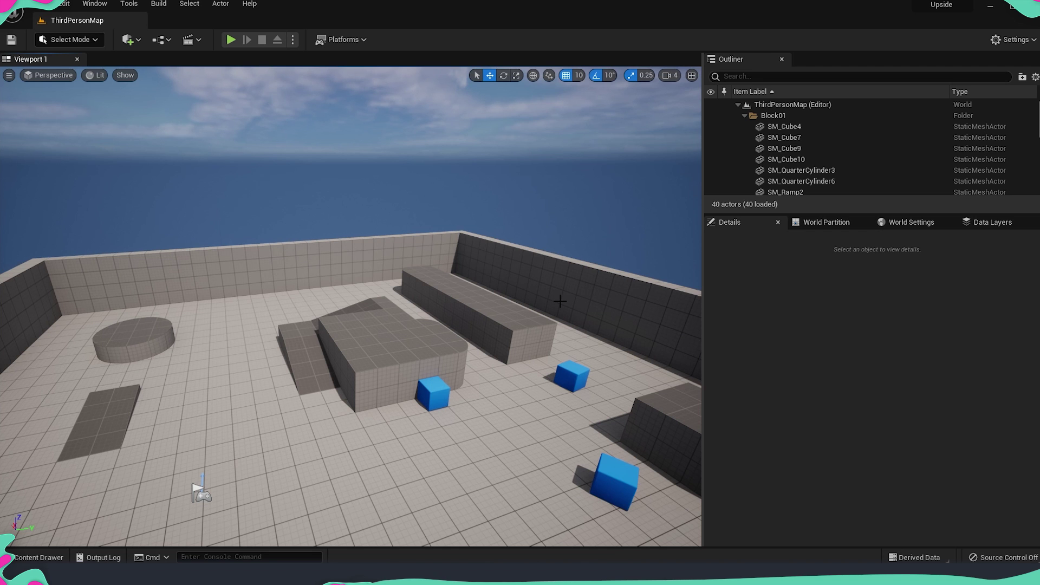
# - Raise the view over the arena and show the Create menu's All Classes and Content Browser submenus
pyautogui.moveTo(560, 301); pyautogui.dragTo(560, 399, button='right')
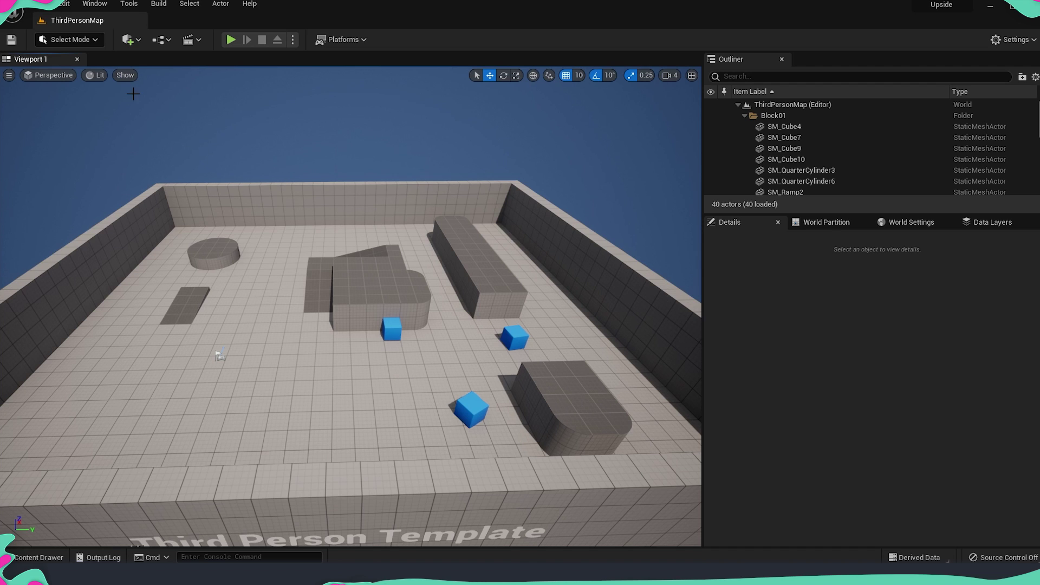
pyautogui.click(138, 42)
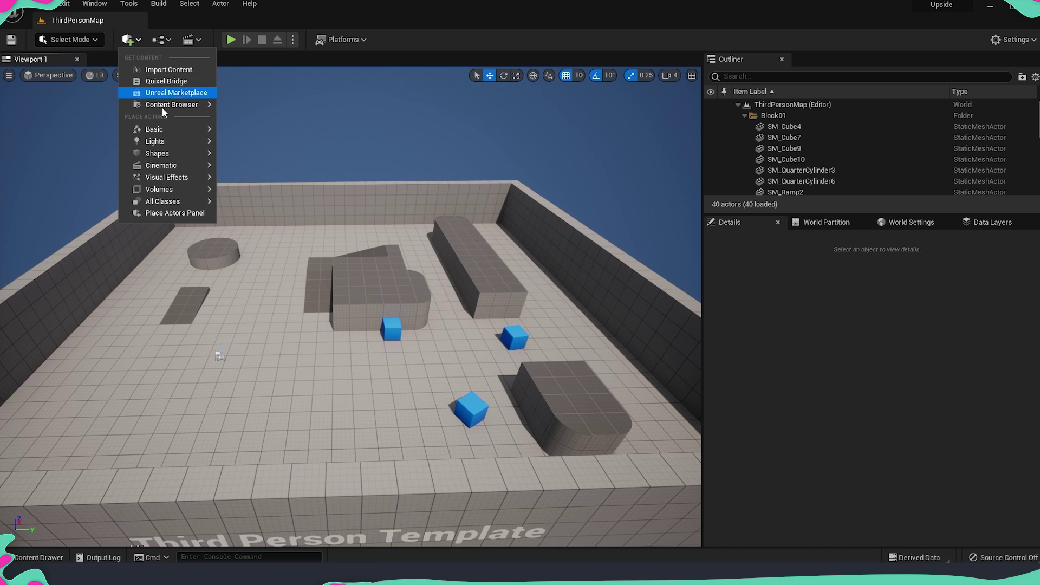
pyautogui.moveTo(174, 131)
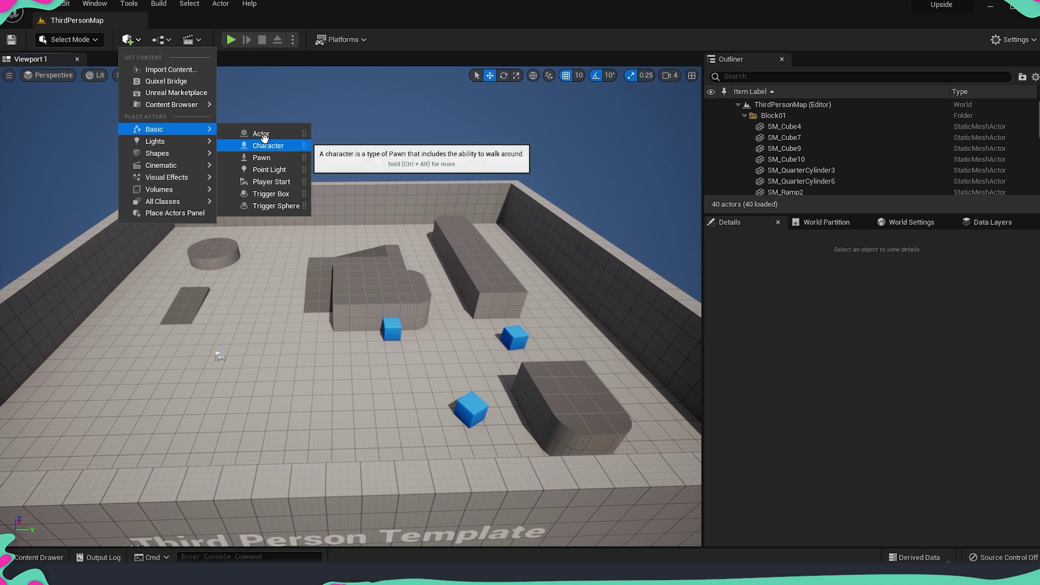
pyautogui.moveTo(186, 147)
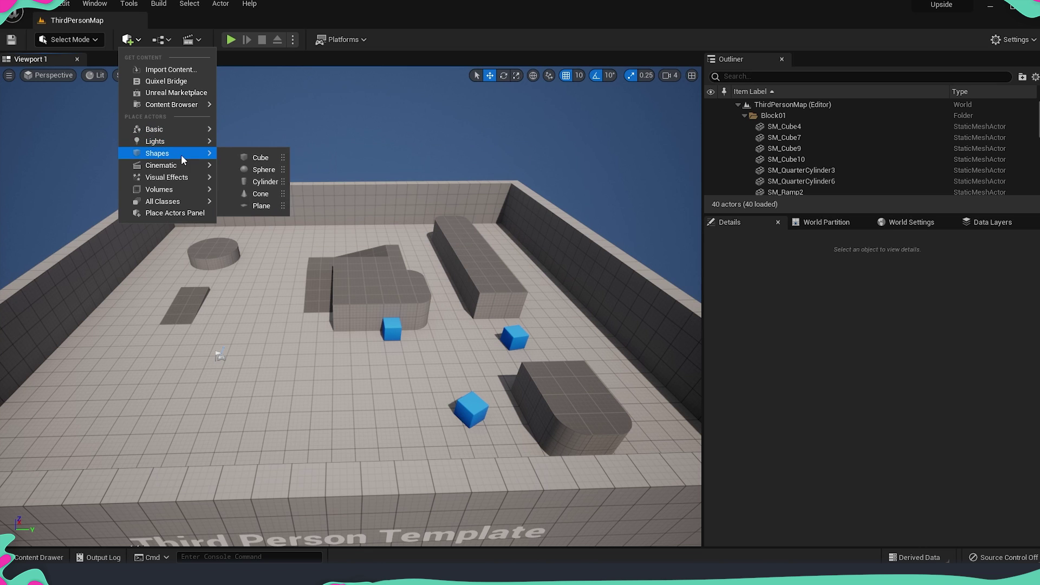
pyautogui.moveTo(189, 203)
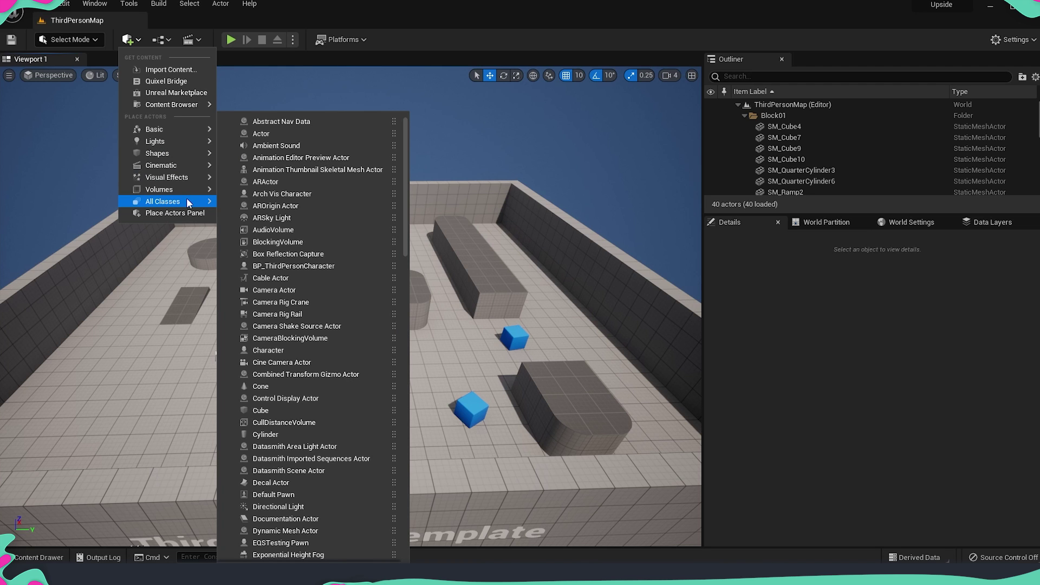
pyautogui.moveTo(163, 105)
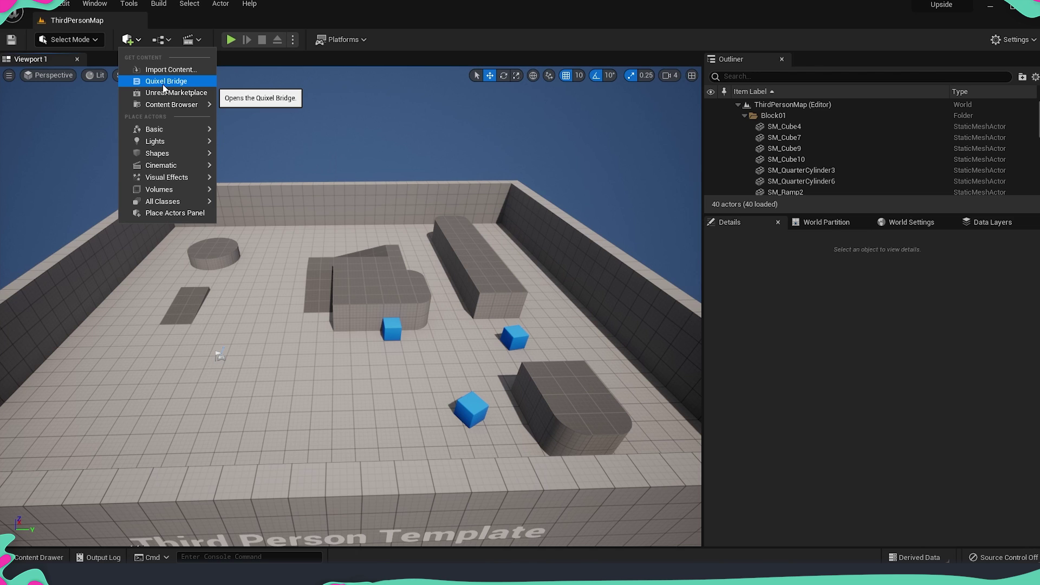
# - Open Quixel Bridge, scroll through its Collections, then close the Bridge window
pyautogui.click(162, 82)
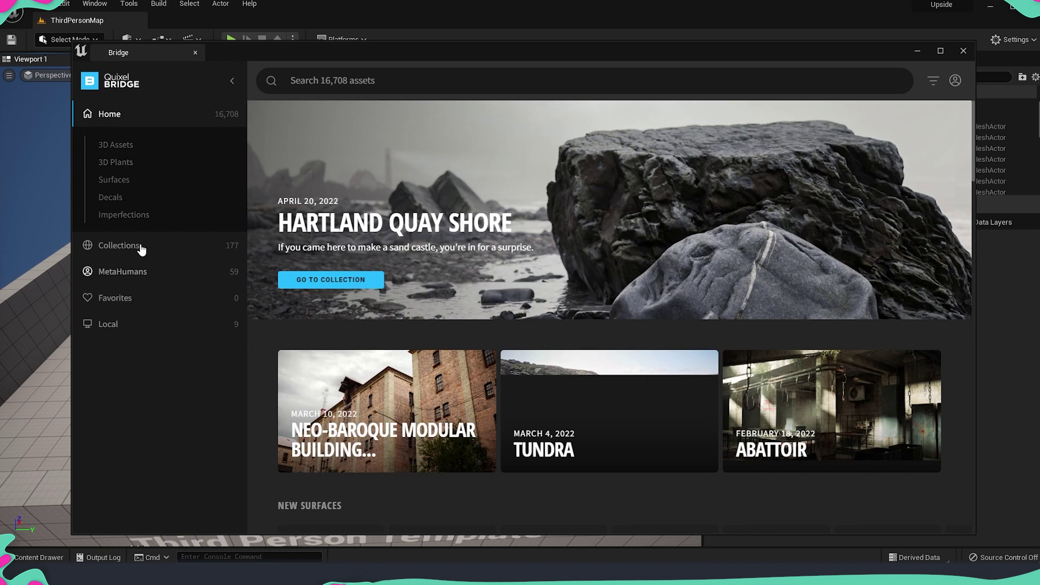
pyautogui.click(140, 246)
pyautogui.scroll(-2, 443, 385)
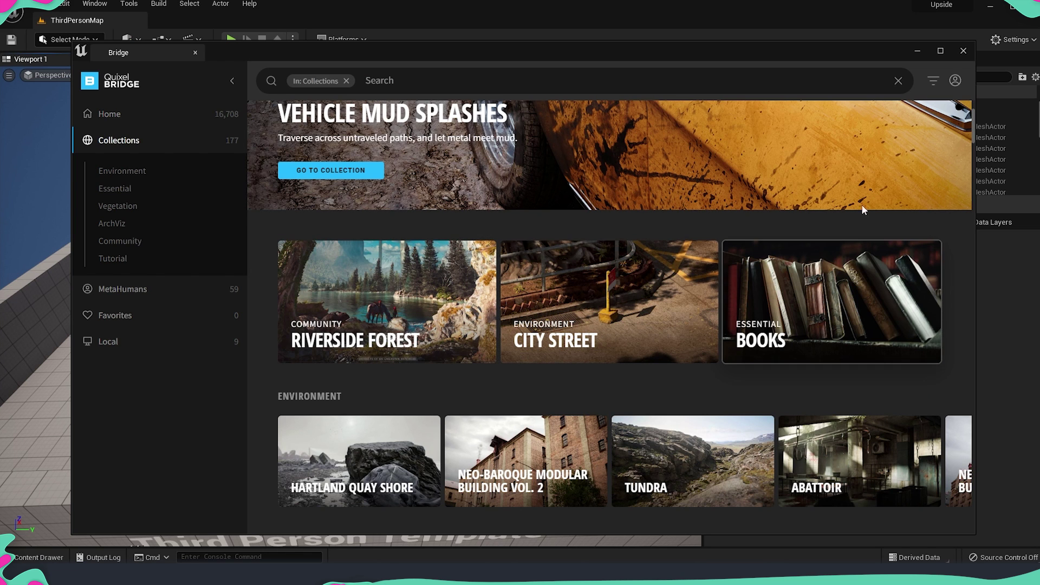
pyautogui.click(963, 51)
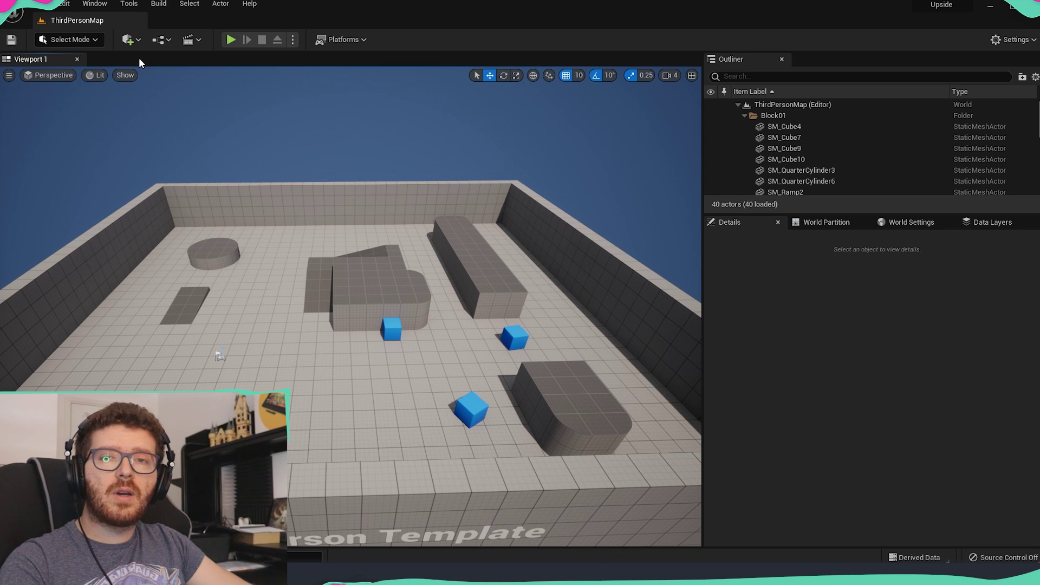
# - Fly the camera around the arena and list the editor modes such as Landscape, Foliage and Modeling
pyautogui.moveTo(163, 162); pyautogui.dragTo(185, 163, button='right')
pyautogui.moveTo(457, 286); pyautogui.dragTo(477, 286, button='right')
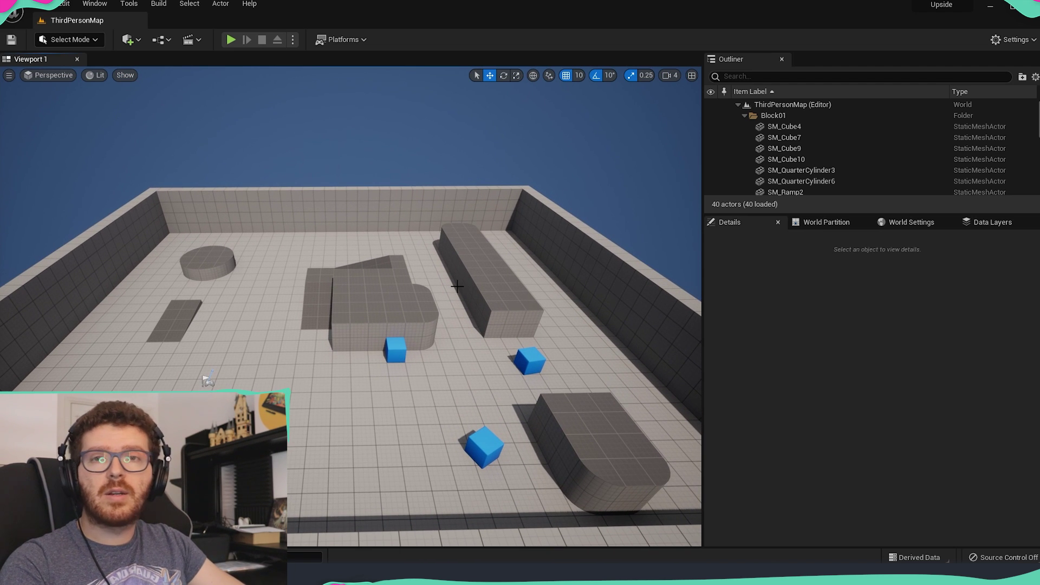
pyautogui.moveTo(457, 286); pyautogui.dragTo(439, 294, button='right')
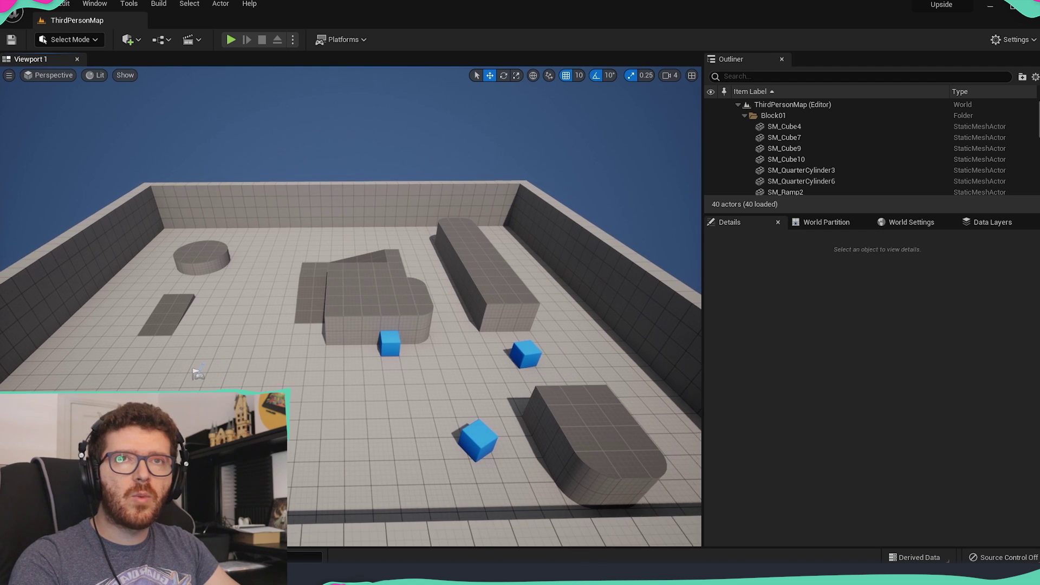
pyautogui.click(95, 39)
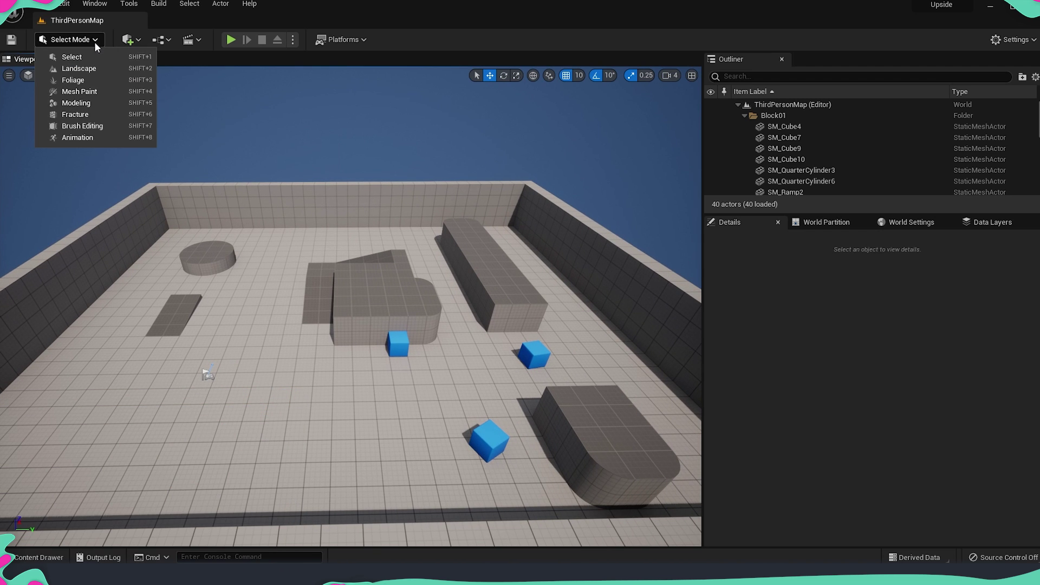
pyautogui.click(92, 55)
pyautogui.moveTo(364, 300)
pyautogui.mouseDown(button='right')
pyautogui.moveTo(381, 316)
pyautogui.moveTo(366, 305)
pyautogui.mouseUp(button='right')
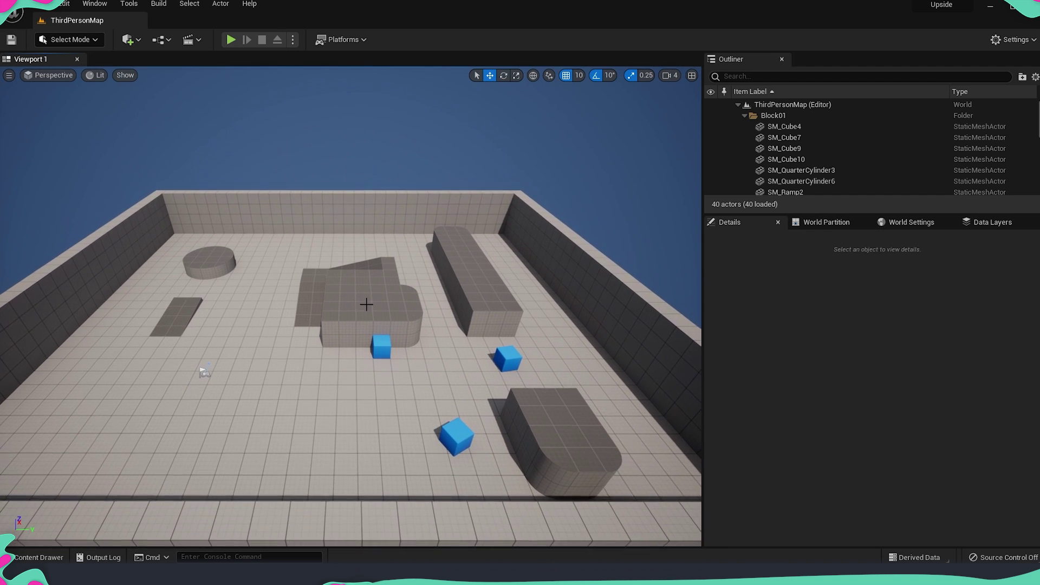
pyautogui.click(94, 39)
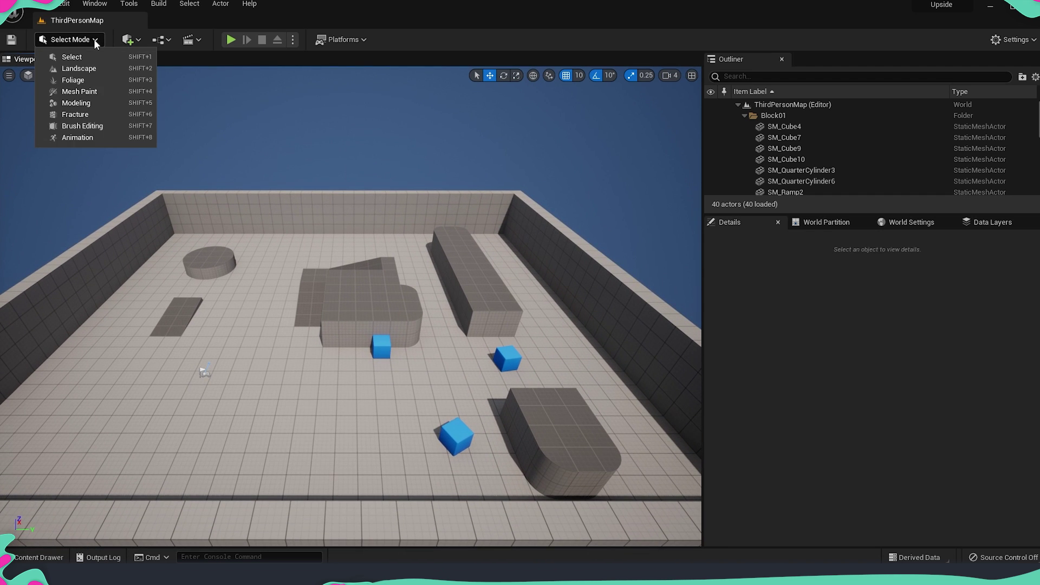
# - Preview Landscape mode with its docked New Landscape panel and pulled-back camera, then return to Select mode
pyautogui.click(83, 69)
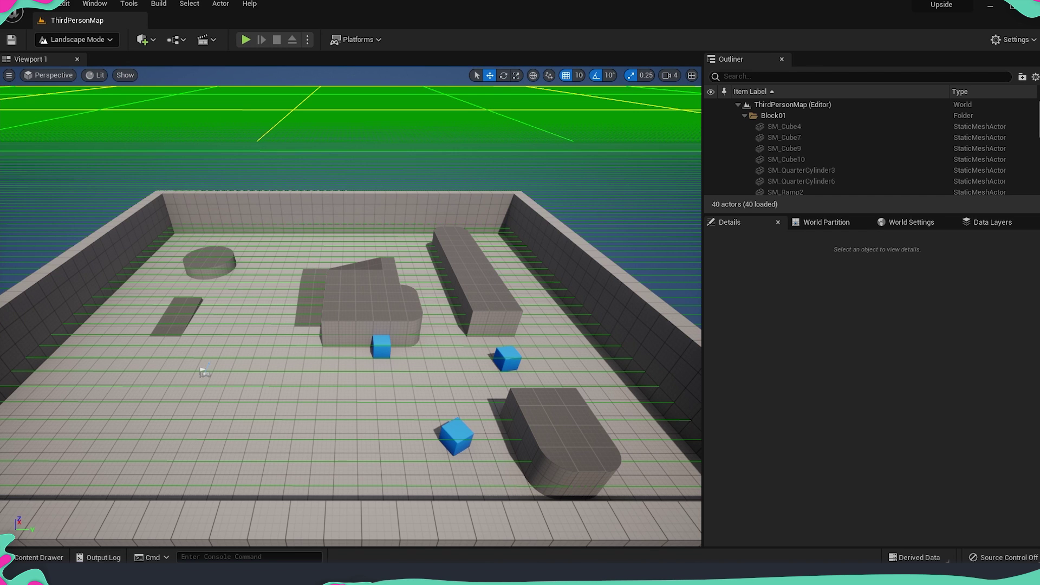
pyautogui.moveTo(368, 181); pyautogui.dragTo(737, 224)
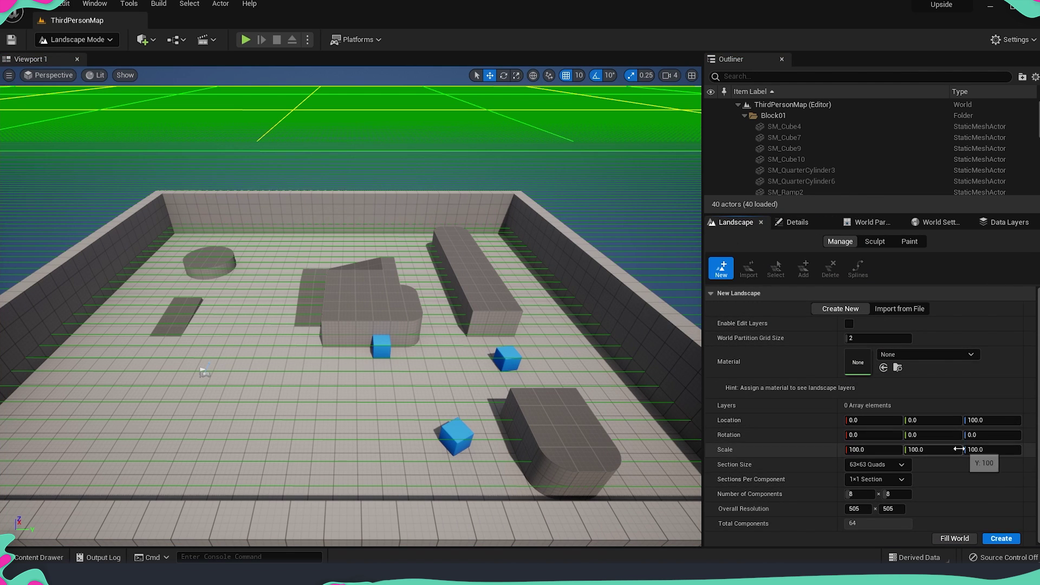
pyautogui.moveTo(379, 326); pyautogui.dragTo(379, 282, button='right')
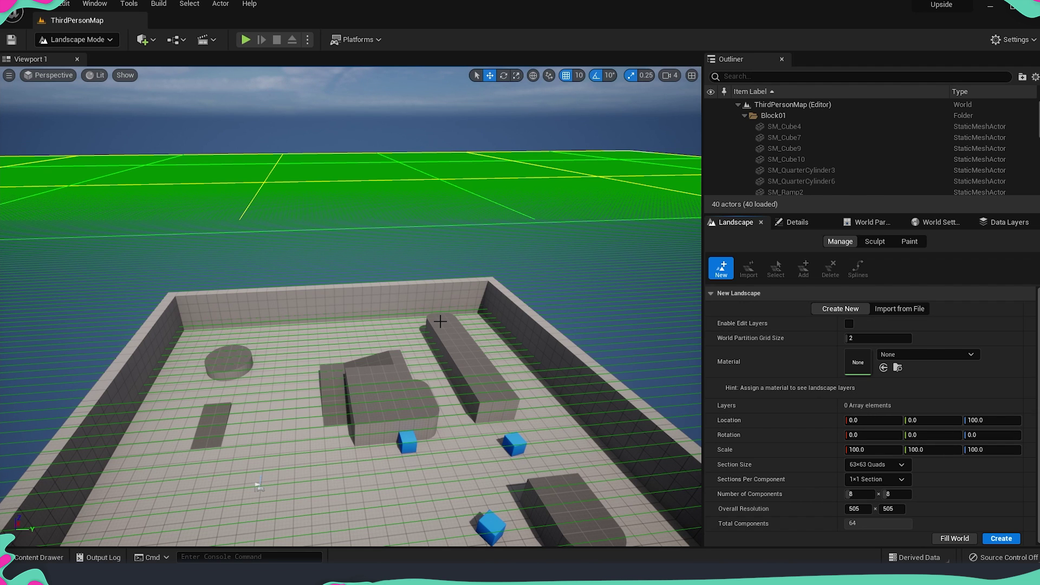
pyautogui.click(99, 41)
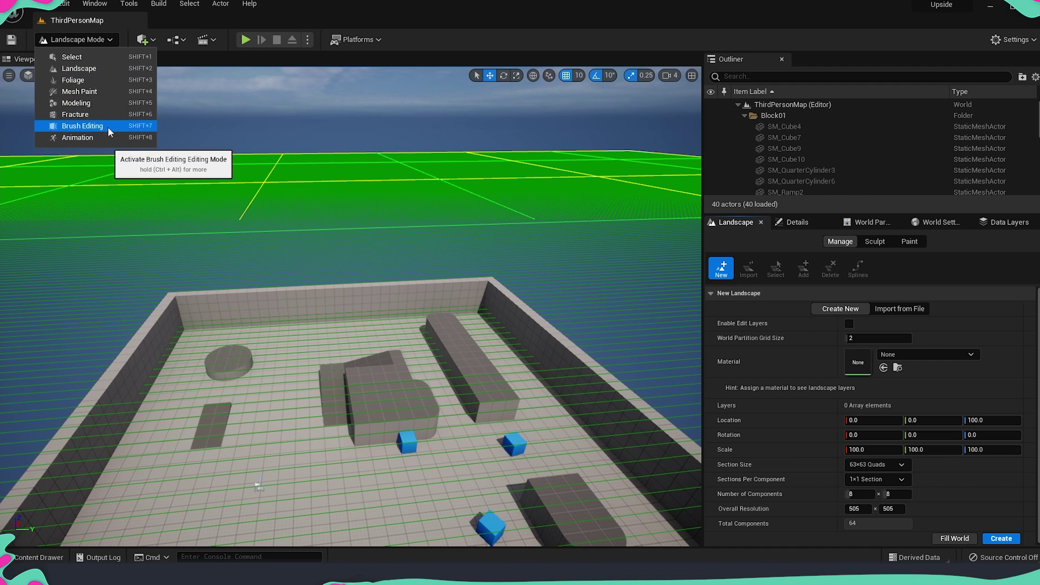
pyautogui.hotkey('shift', '1')
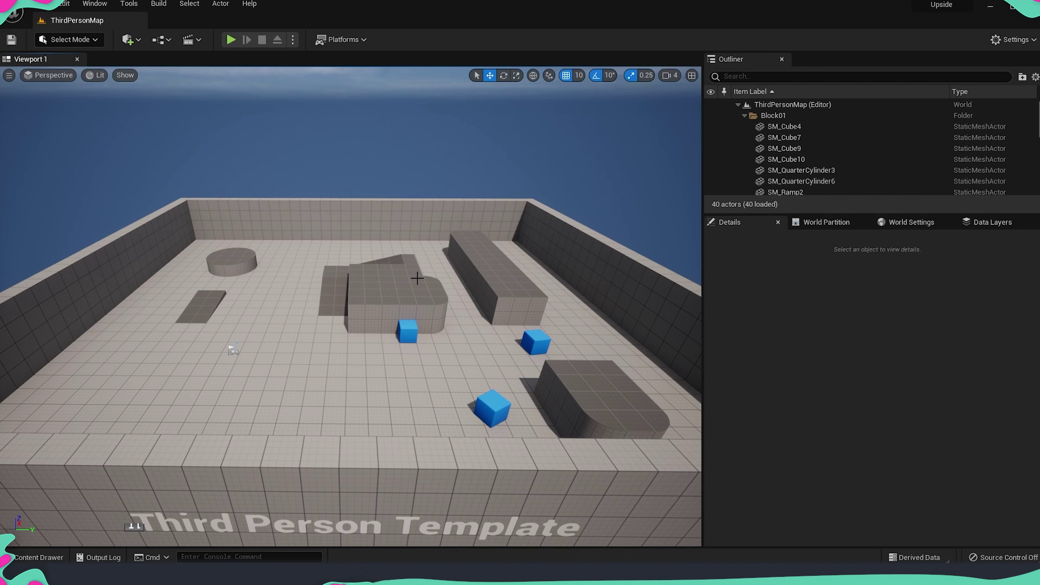
# - Open the Content Drawer and view its right-click menu of create and import options
pyautogui.hotkey('ctrl', 'space')
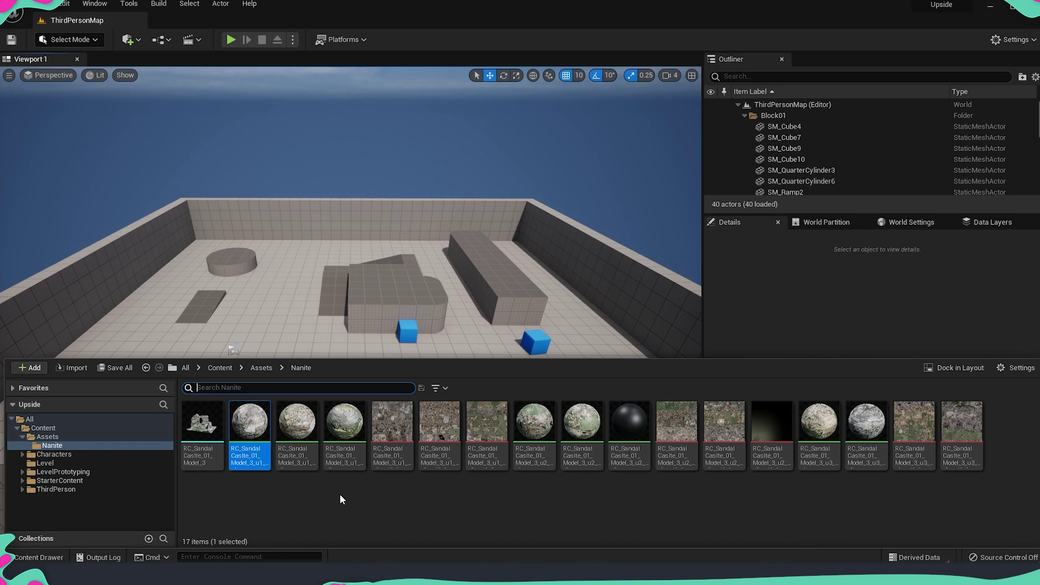
pyautogui.rightClick(324, 507)
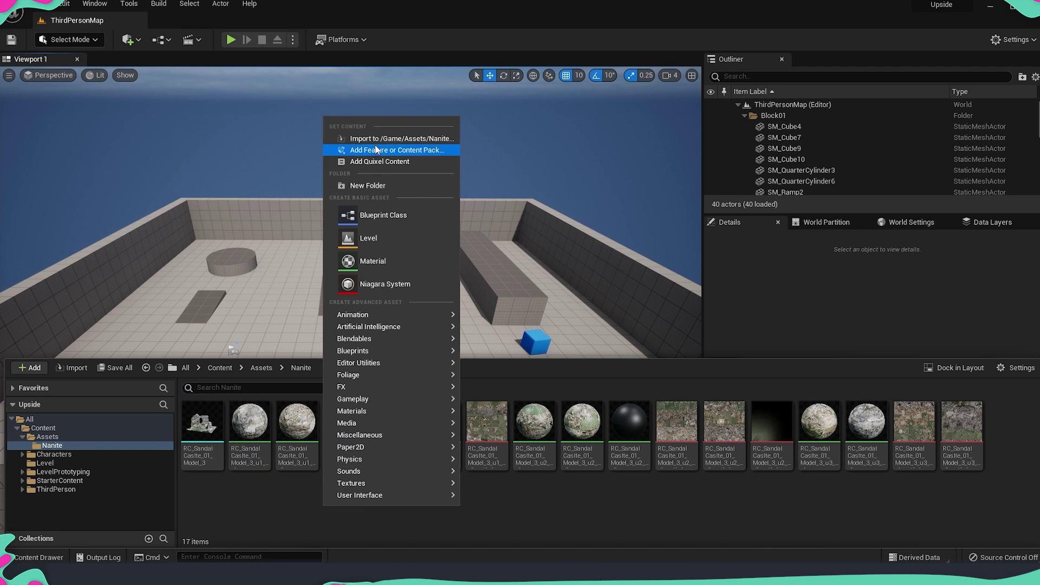
pyautogui.moveTo(379, 483)
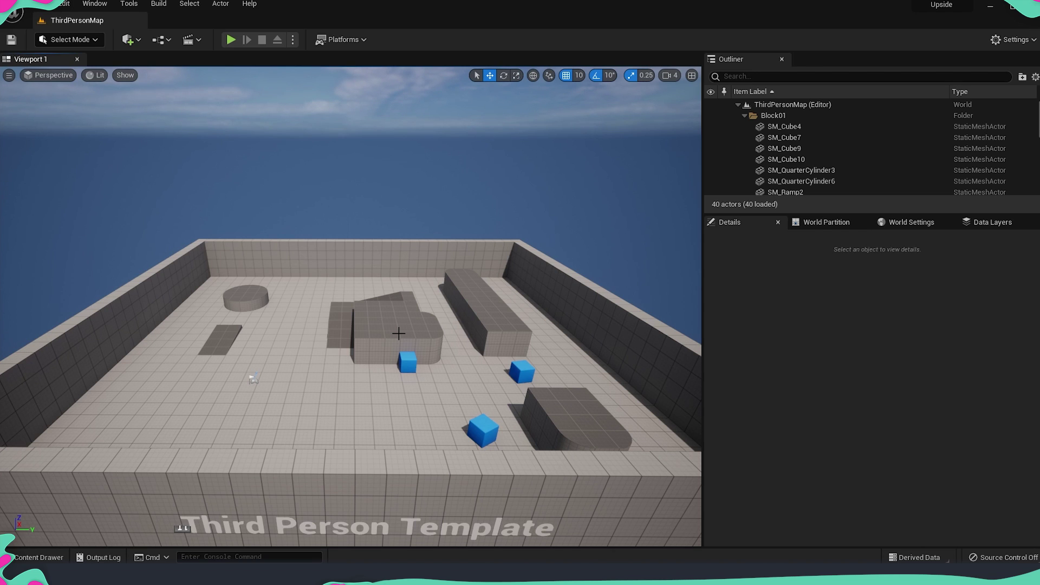
pyautogui.hotkey('ctrl', 'space')
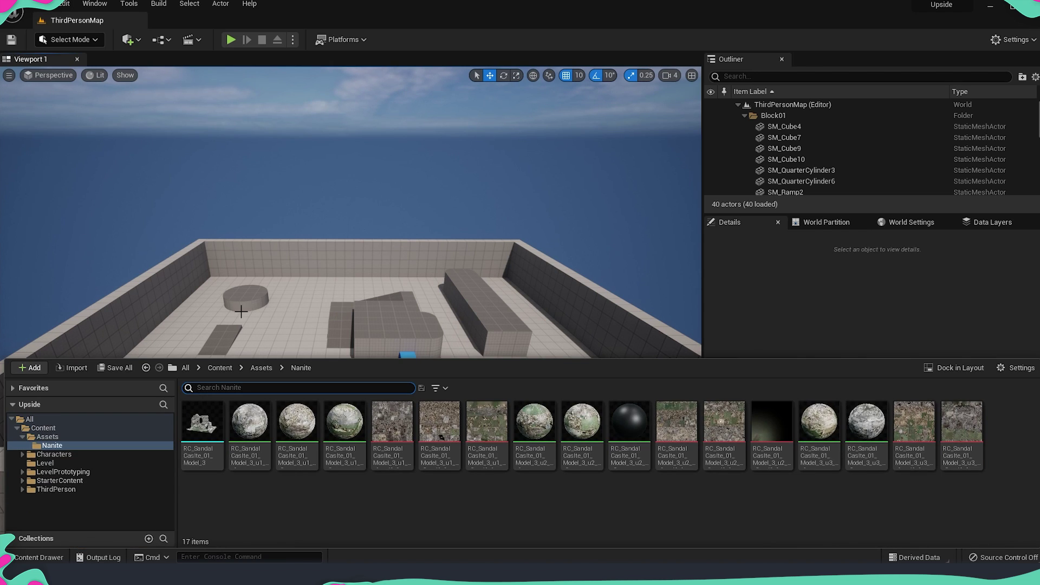
# - From the Content Drawer's +Add menu, choose Add Feature or Content Pack
pyautogui.click(25, 374)
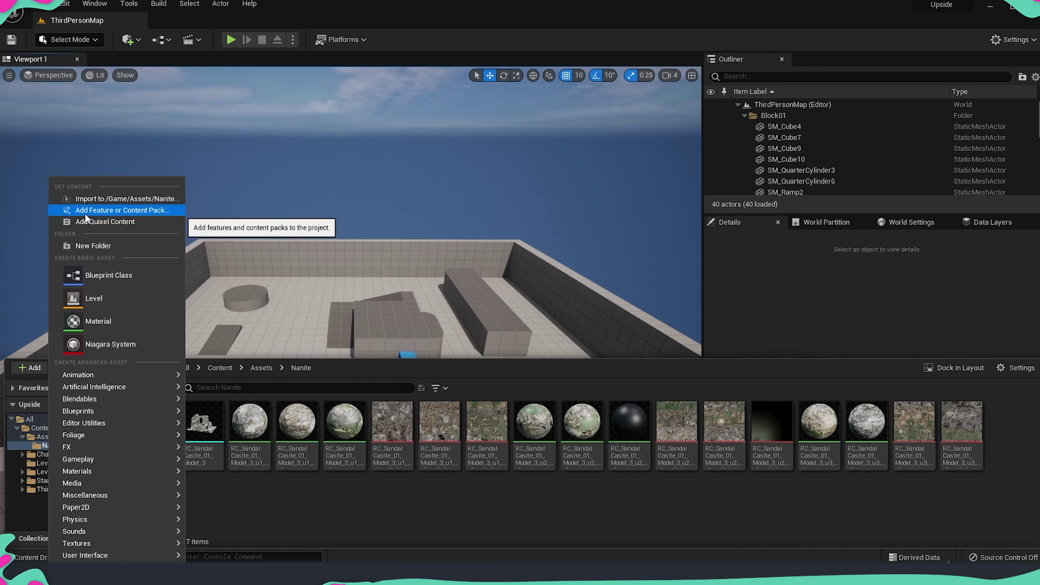
pyautogui.click(140, 211)
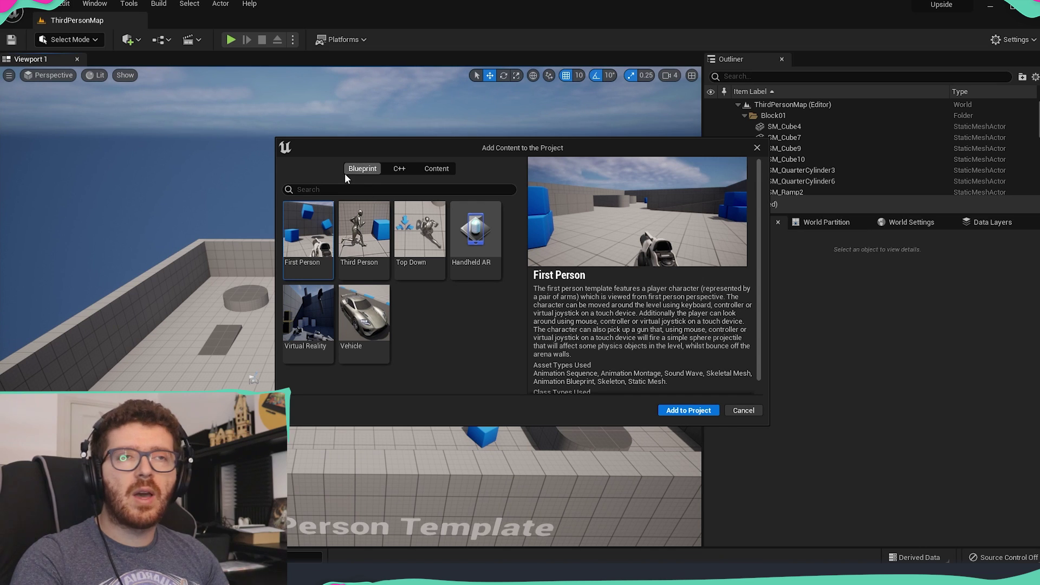
# - Look at the C++ templates, then show the Content category offering Starter Content
pyautogui.click(398, 171)
pyautogui.click(442, 171)
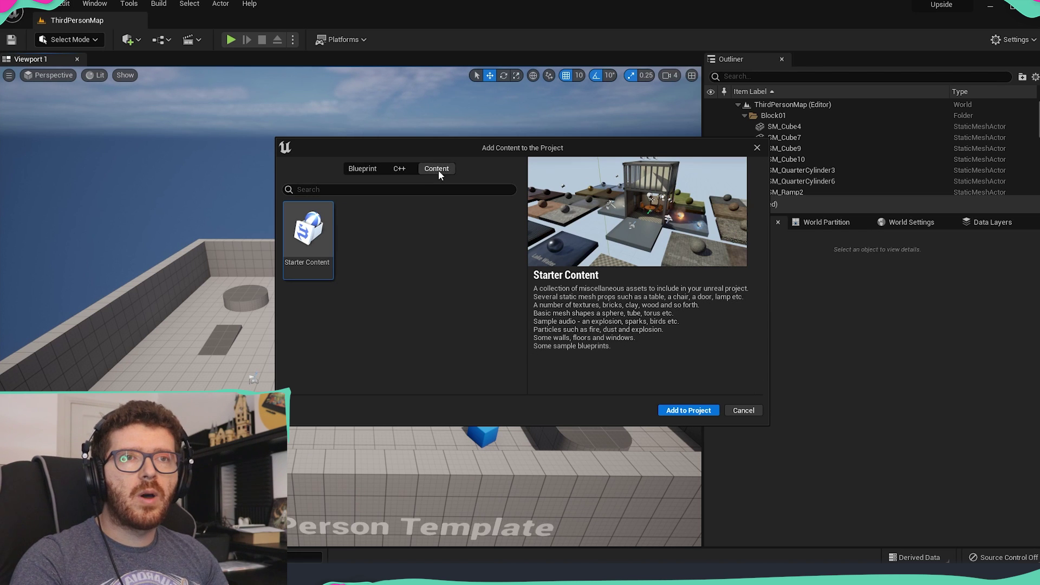